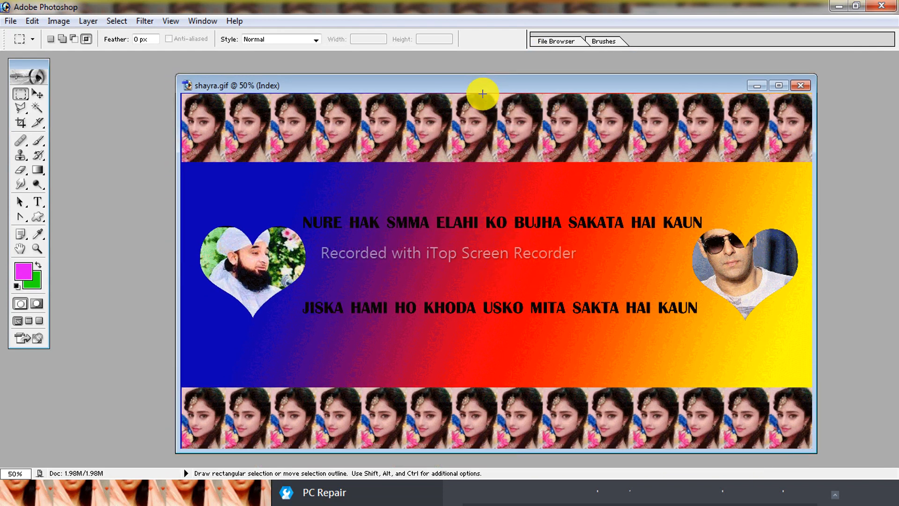
left_click_drag(488, 83, 475, 70)
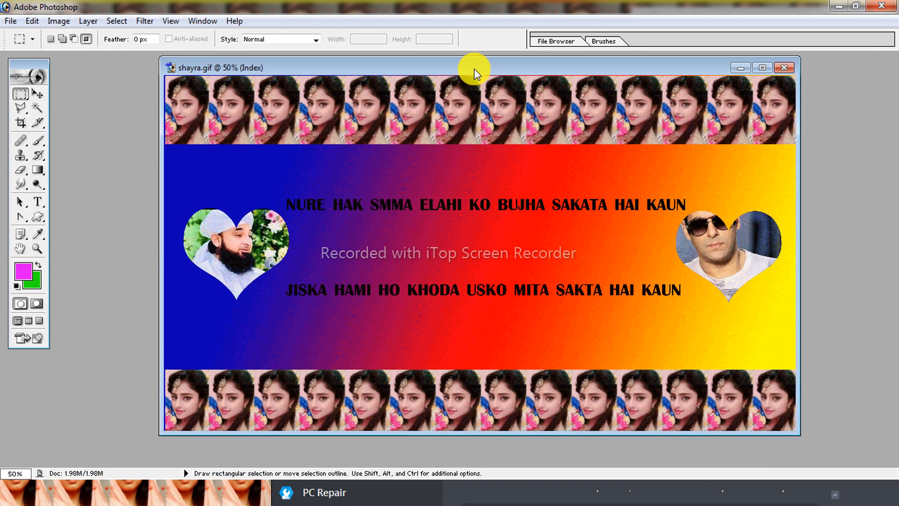
left_click_drag(459, 63, 461, 67)
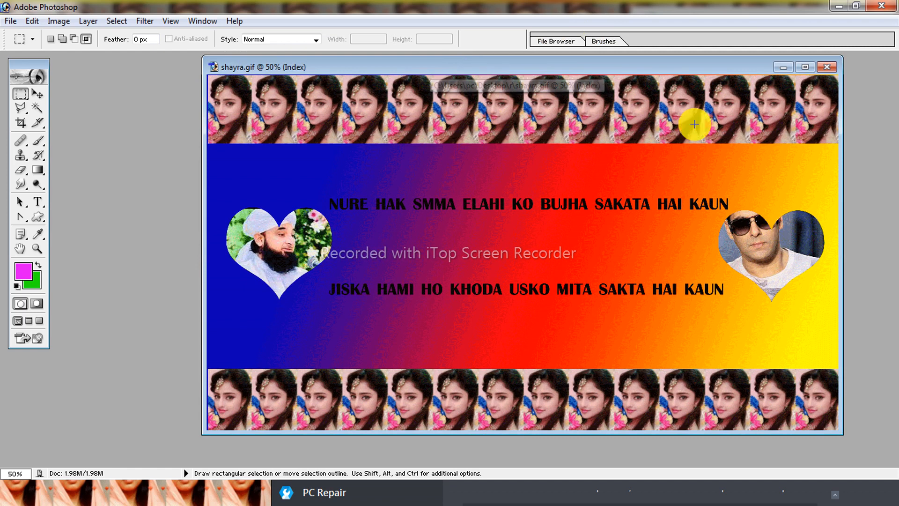
left_click_drag(588, 70, 553, 83)
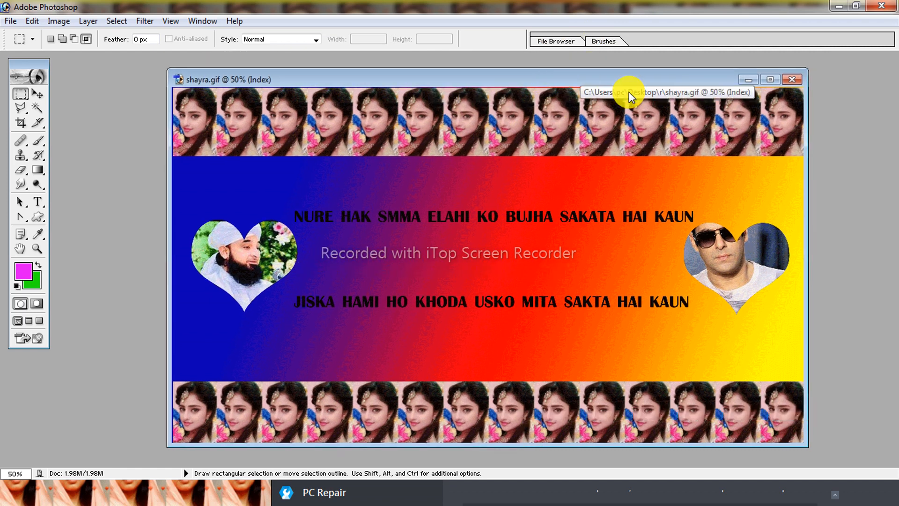
- Close shayra.gif and create a white RGB document from the 1920 x 1080 HDTV 1080i preset
left_click(794, 79)
left_click(10, 21)
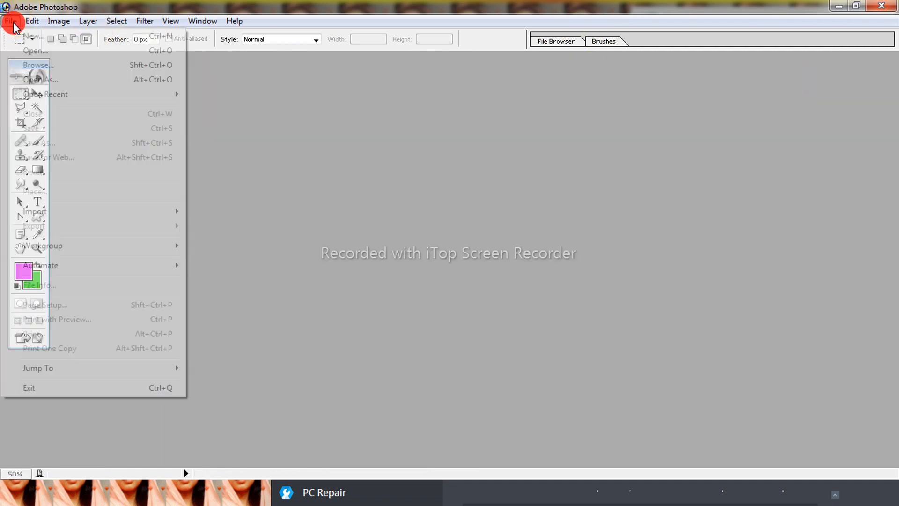
left_click(67, 37)
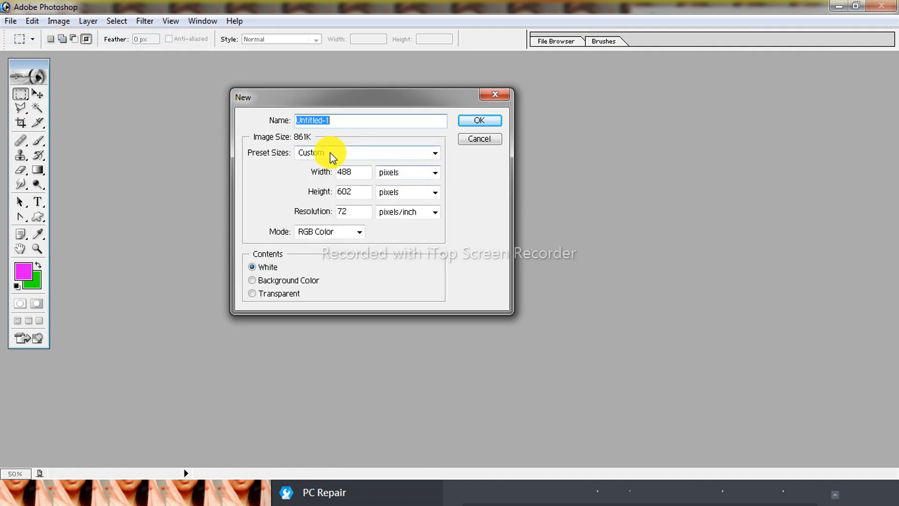
left_click(435, 153)
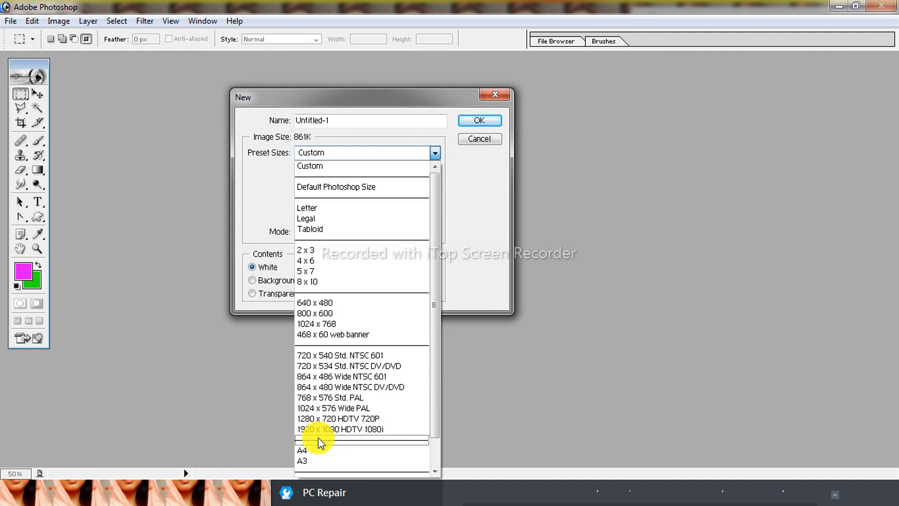
left_click(364, 431)
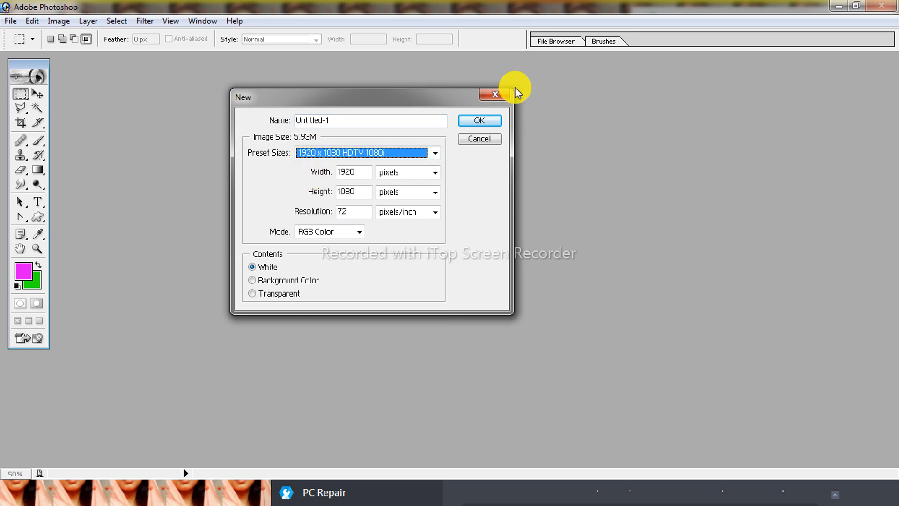
left_click(478, 122)
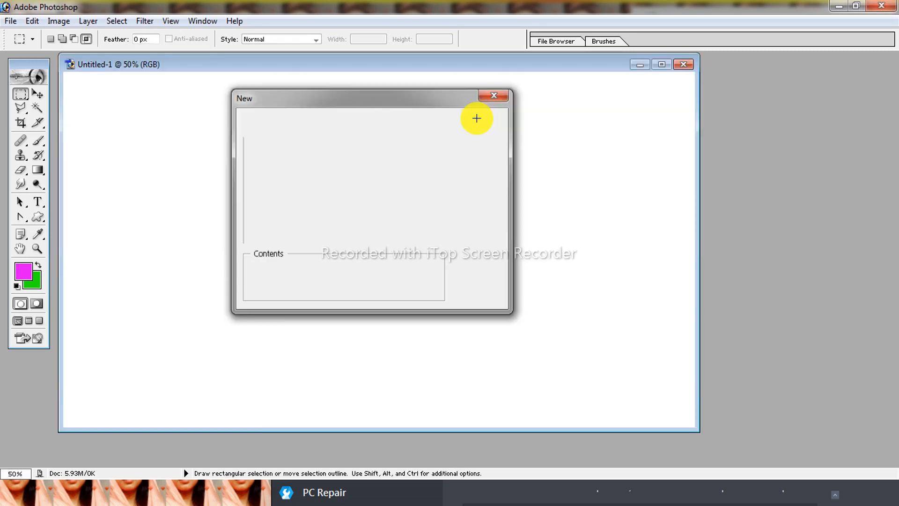
left_click_drag(363, 66, 415, 76)
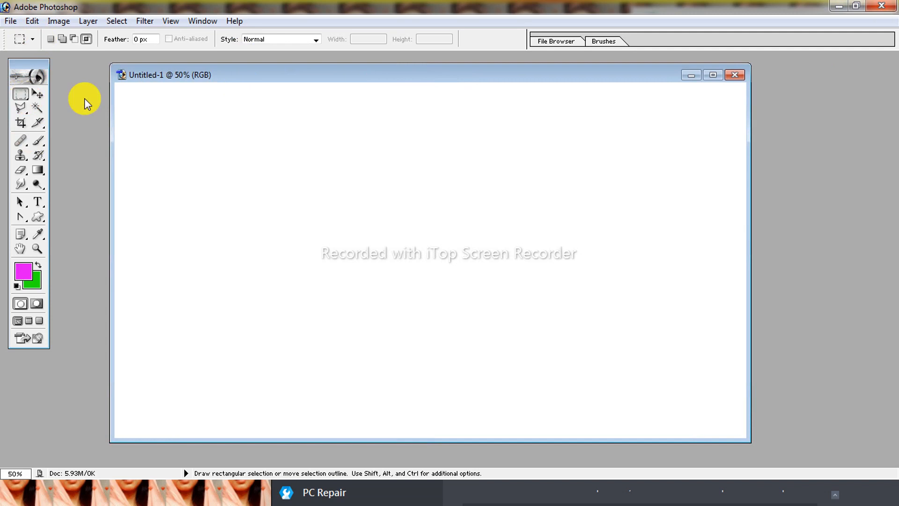
- Select a full-width rectangular strip along the upper edge of the blank canvas and copy it to a new layer
left_click_drag(117, 84, 749, 145)
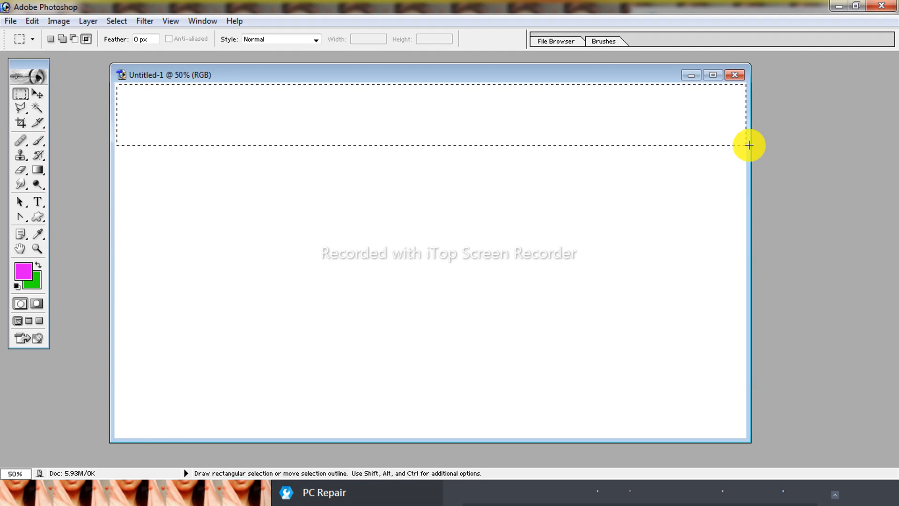
right_click(262, 111)
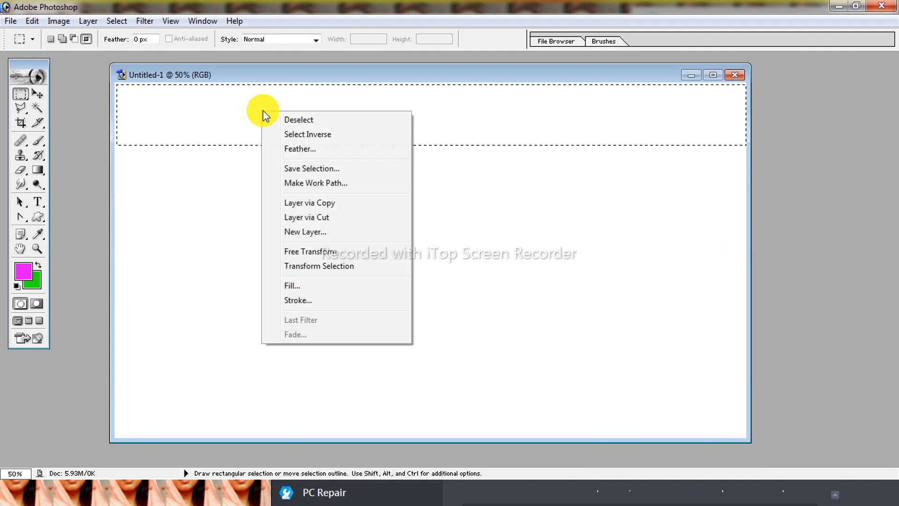
left_click(293, 203)
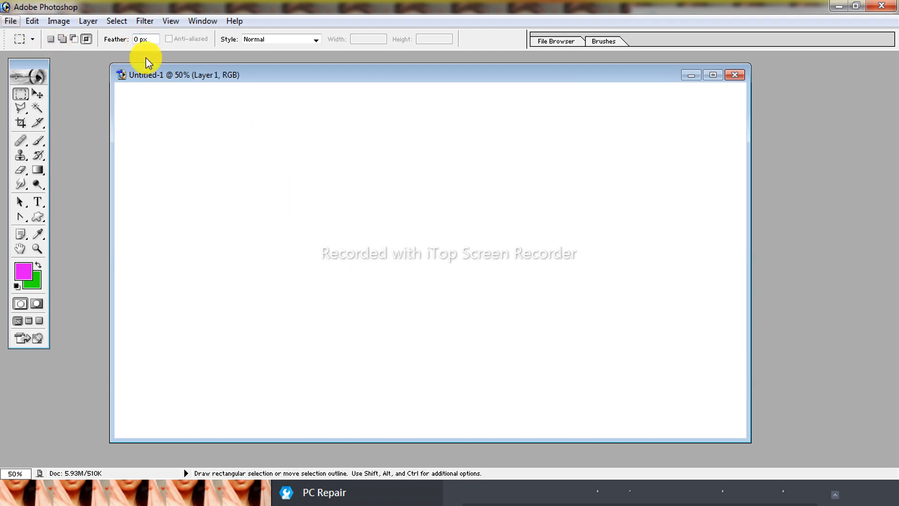
- Start opening an image file and browse to the New Volume (D:) drive
left_click(12, 21)
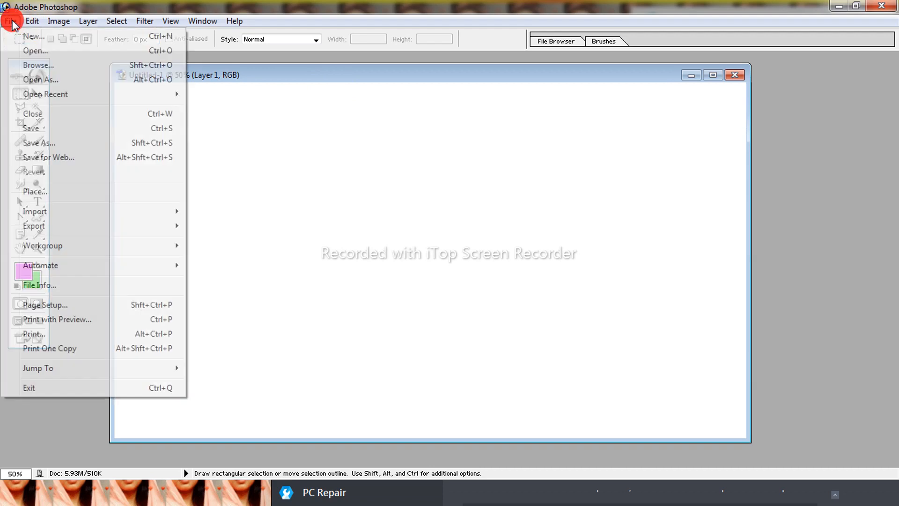
left_click(41, 52)
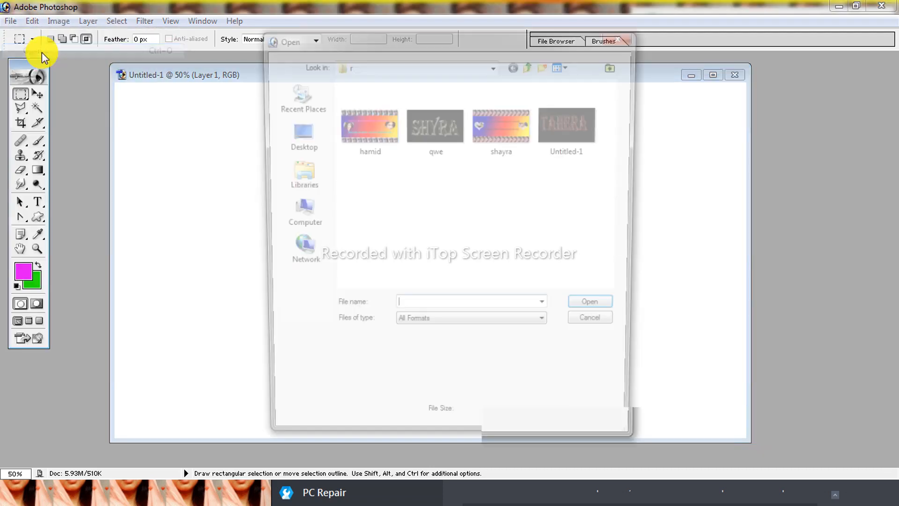
left_click(300, 224)
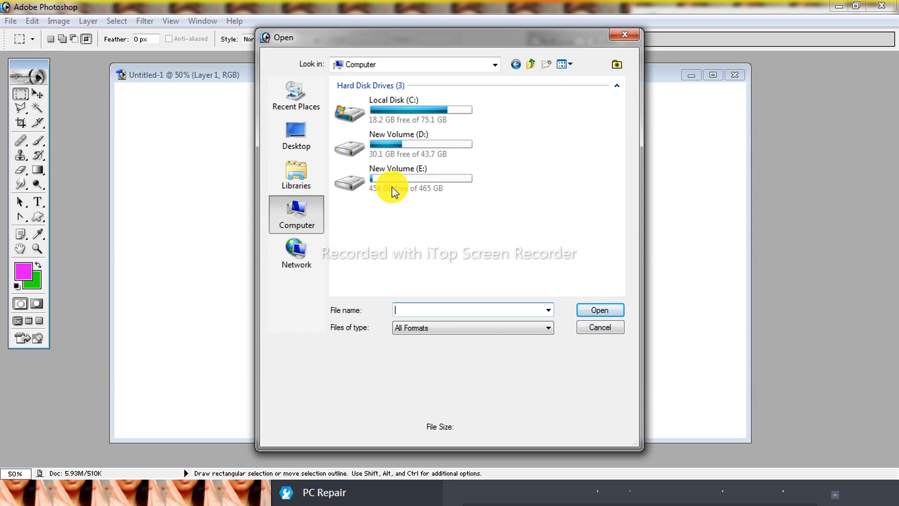
double_click(409, 142)
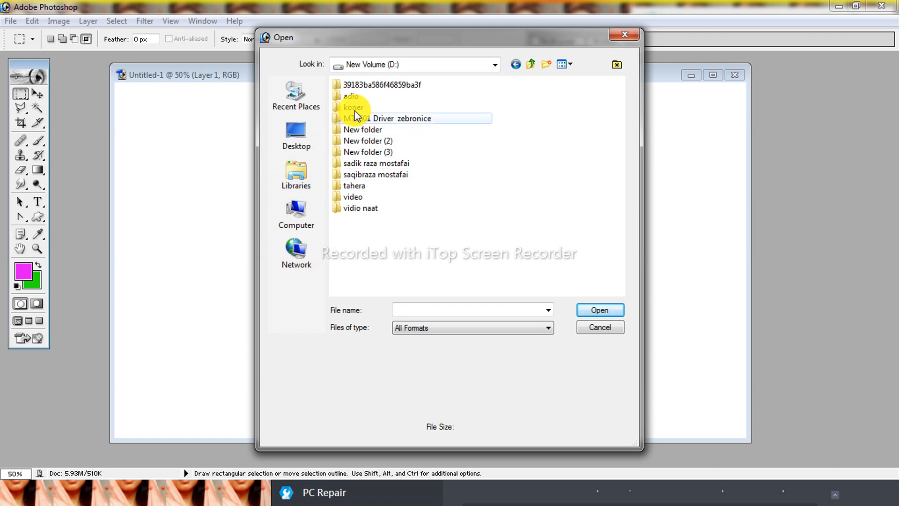
double_click(375, 140)
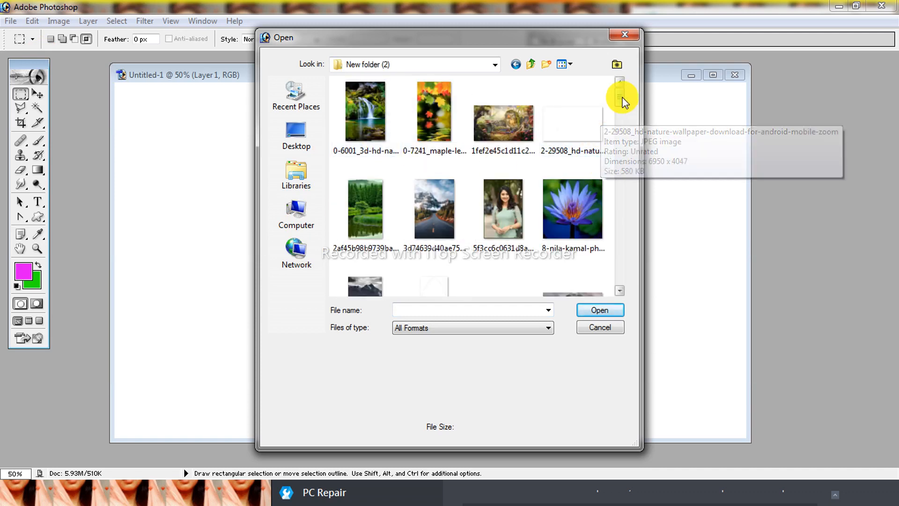
mouse_move(617, 96)
left_mouse_down()
mouse_move(623, 126)
mouse_move(616, 100)
left_mouse_up()
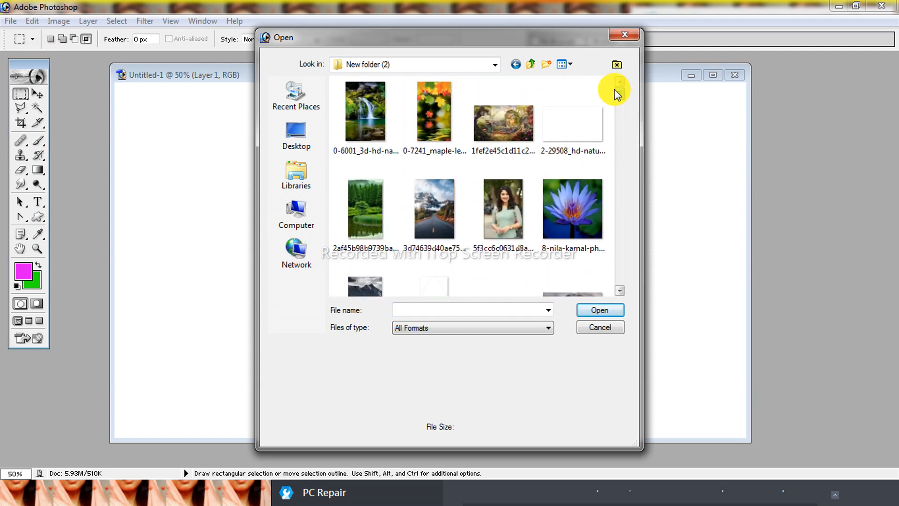
left_click(517, 64)
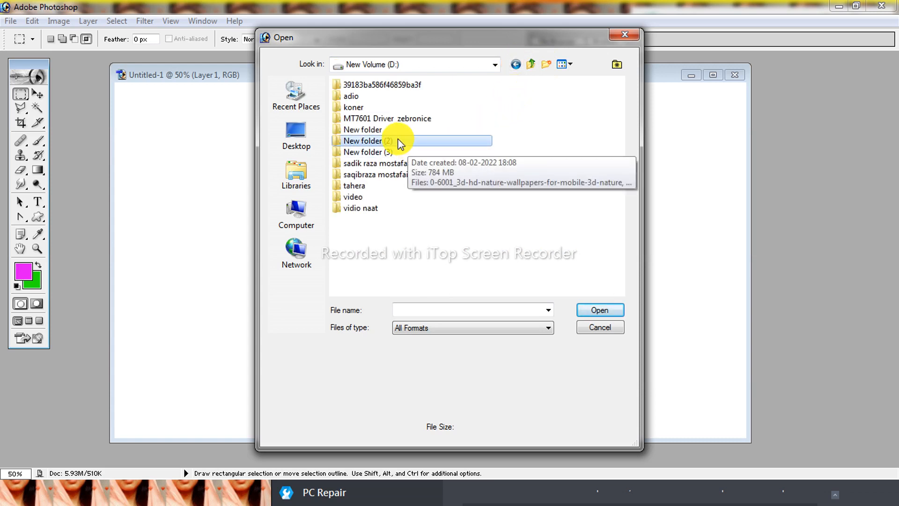
- Open the image download (16).jpg from New folder inside the folder of turbaned-man portraits
double_click(381, 162)
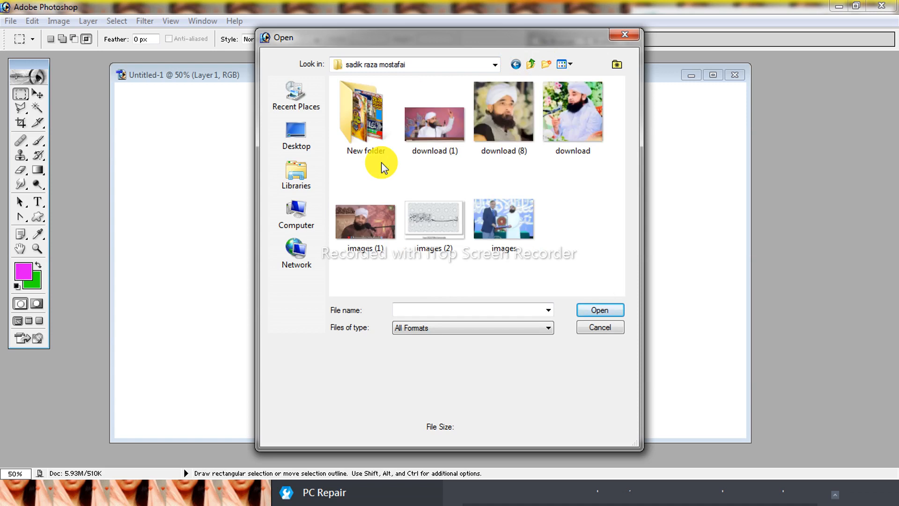
double_click(373, 114)
scroll(462, 165, "down", 2)
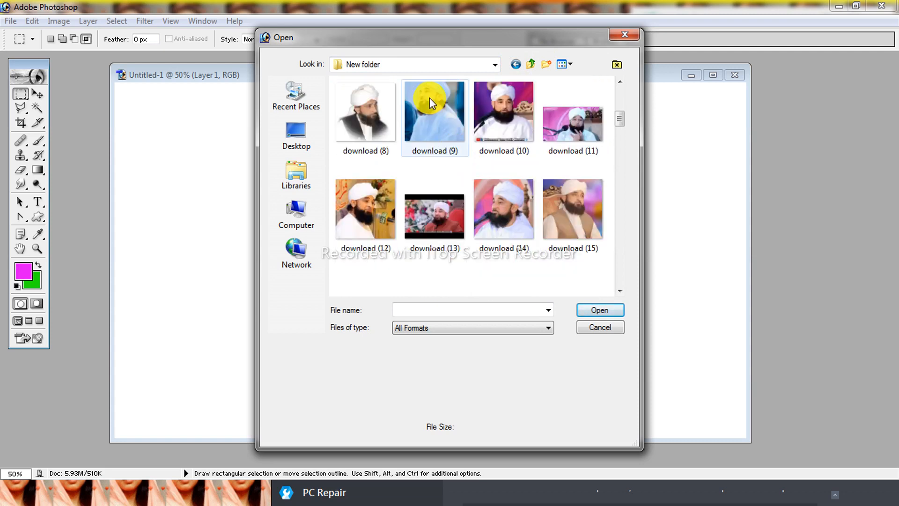
left_click(429, 97)
left_click(588, 309)
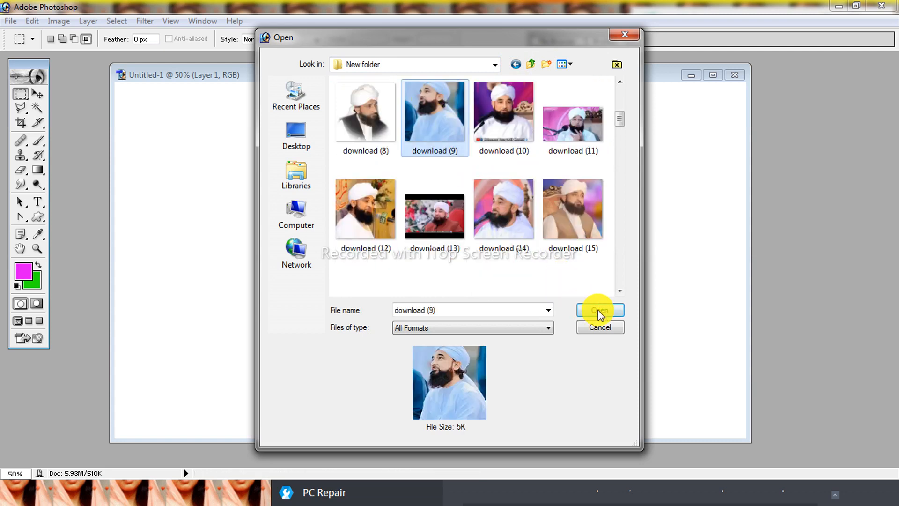
scroll(530, 197, "down", 3)
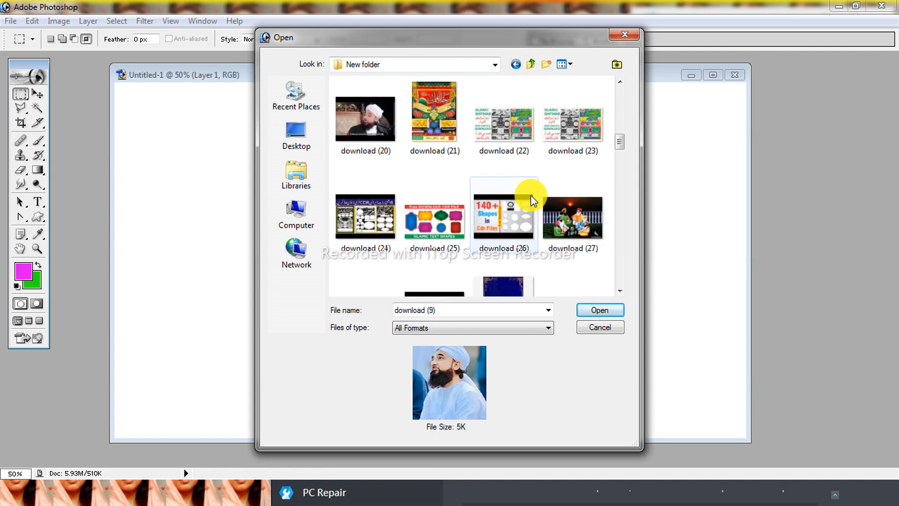
scroll(530, 196, "up", 2)
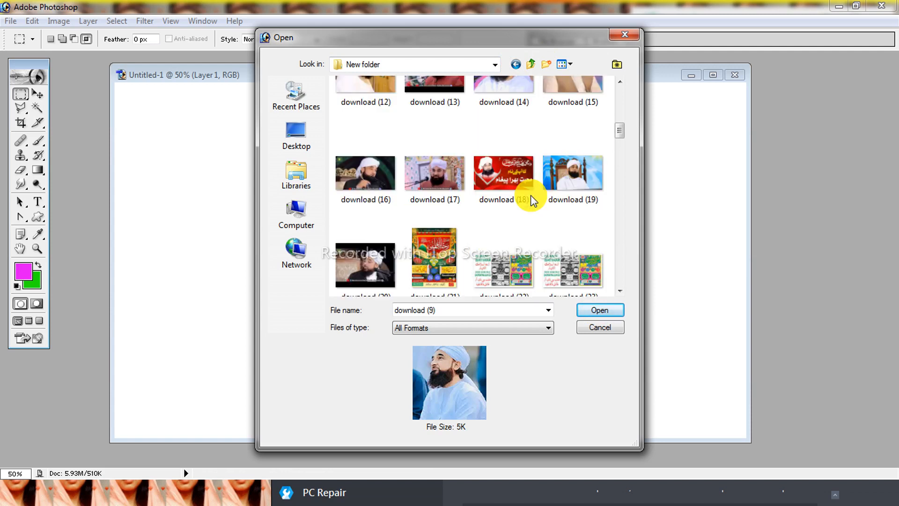
left_click(374, 175)
left_click(599, 310)
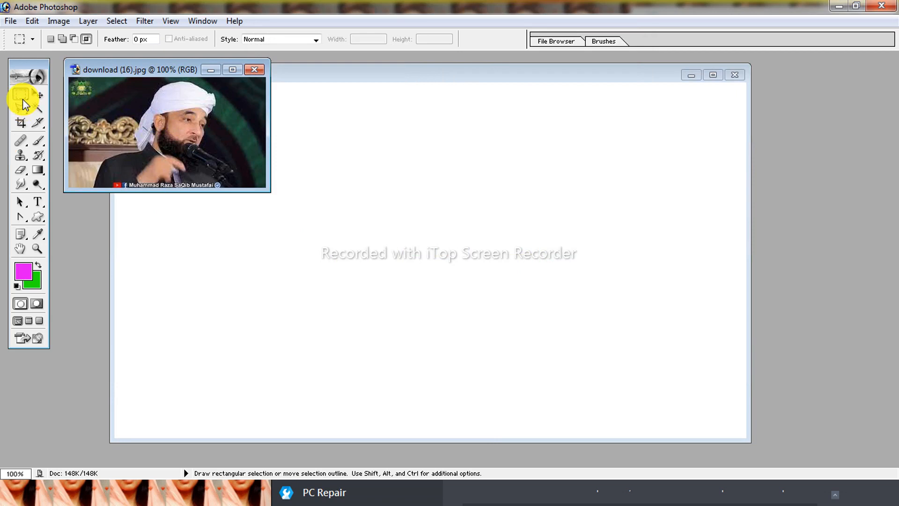
left_click_drag(128, 78, 237, 189)
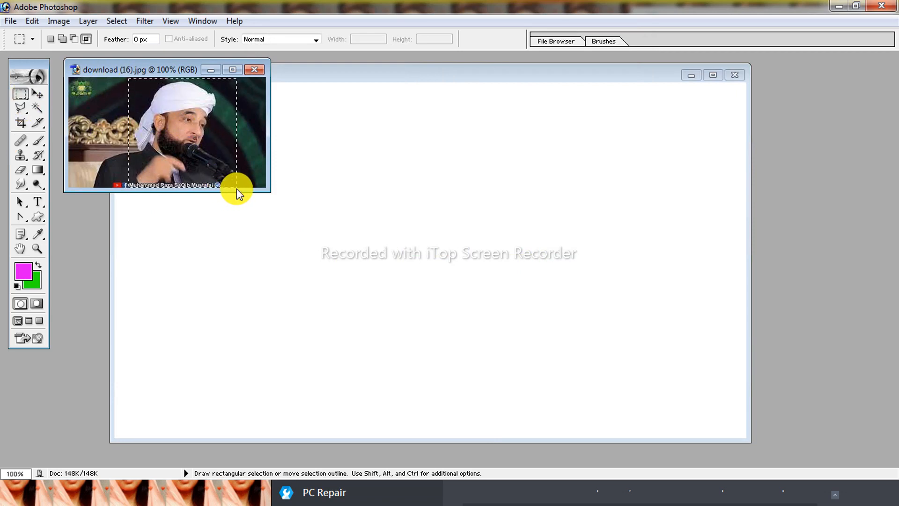
left_click(105, 137)
left_click_drag(90, 81, 220, 187)
left_click(250, 130)
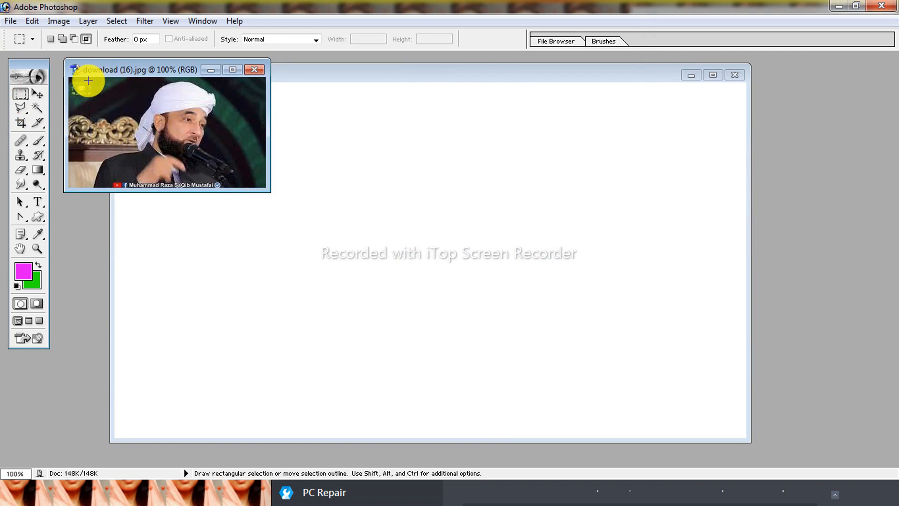
- Select a rectangular area around the turbaned man in download (16).jpg and define it as a pattern
left_click_drag(107, 73, 264, 192)
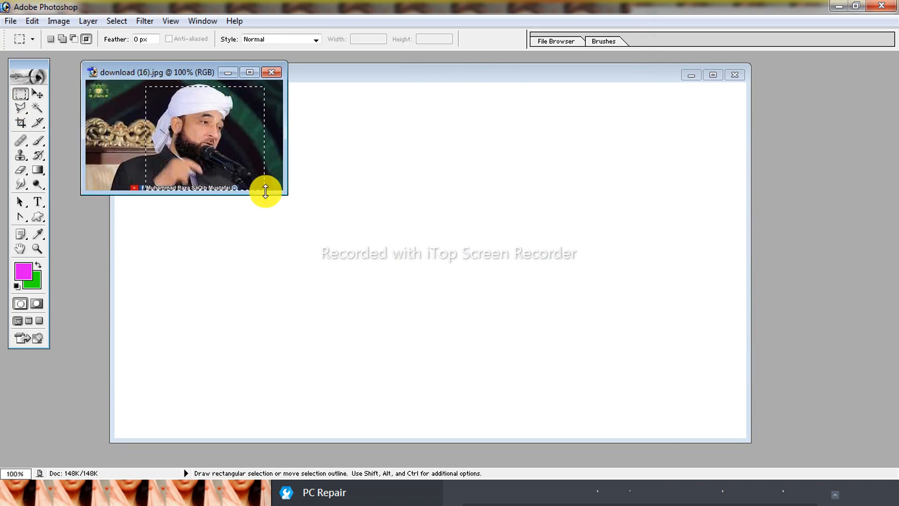
left_click(32, 25)
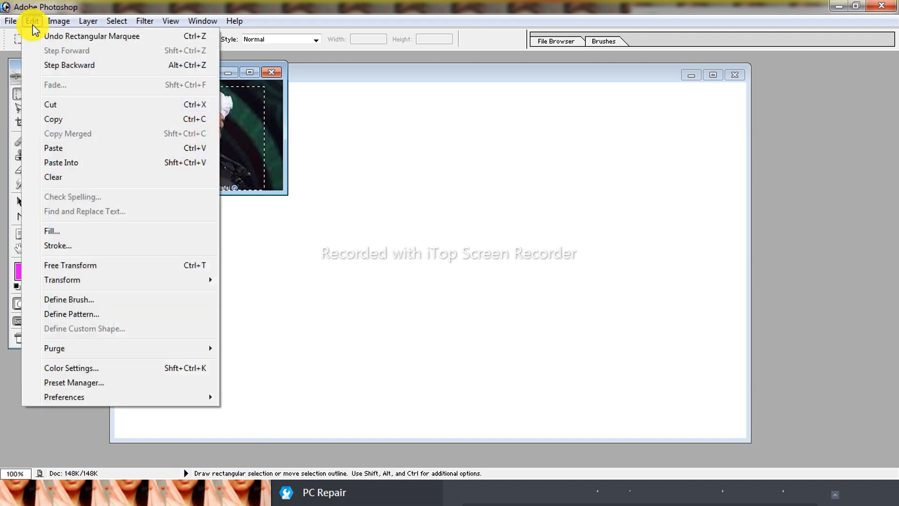
mouse_move(10, 24)
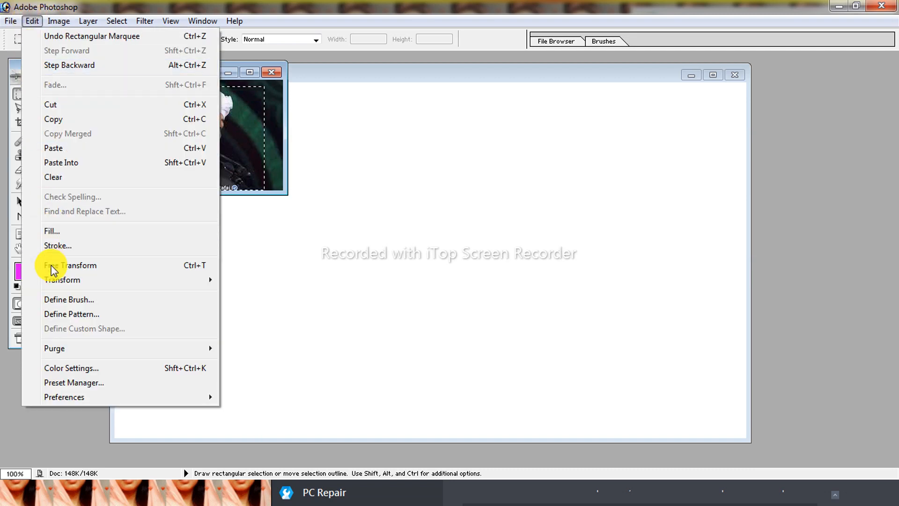
left_click(71, 313)
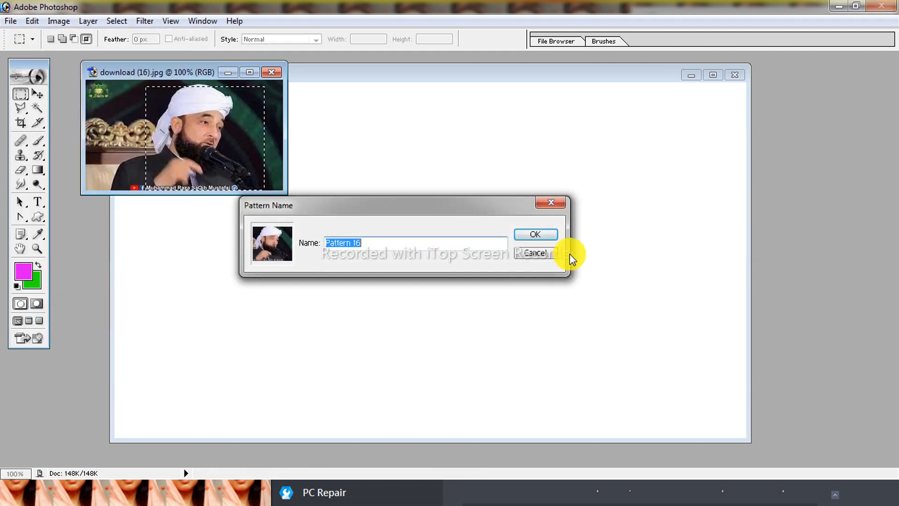
left_click(545, 236)
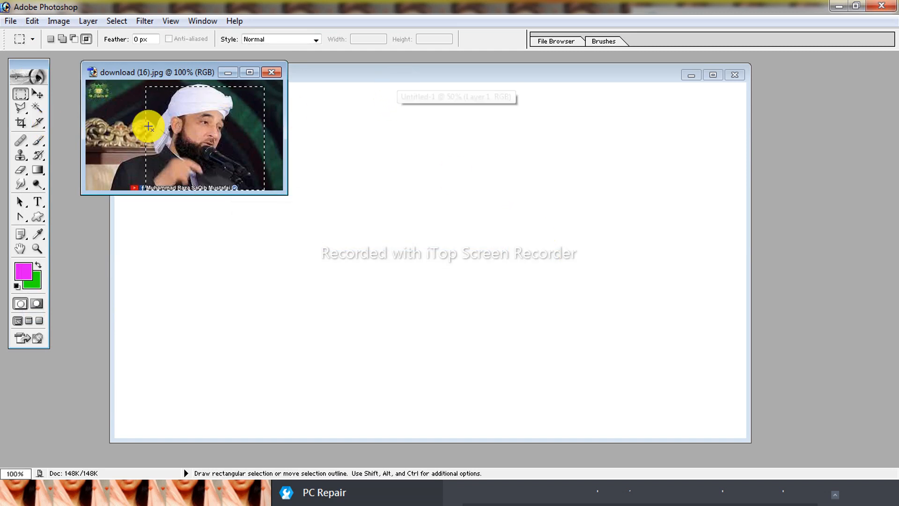
- Apply a Pattern Overlay with the newly defined turbaned-man pattern to the strip layer of Untitled-1
right_click(197, 113)
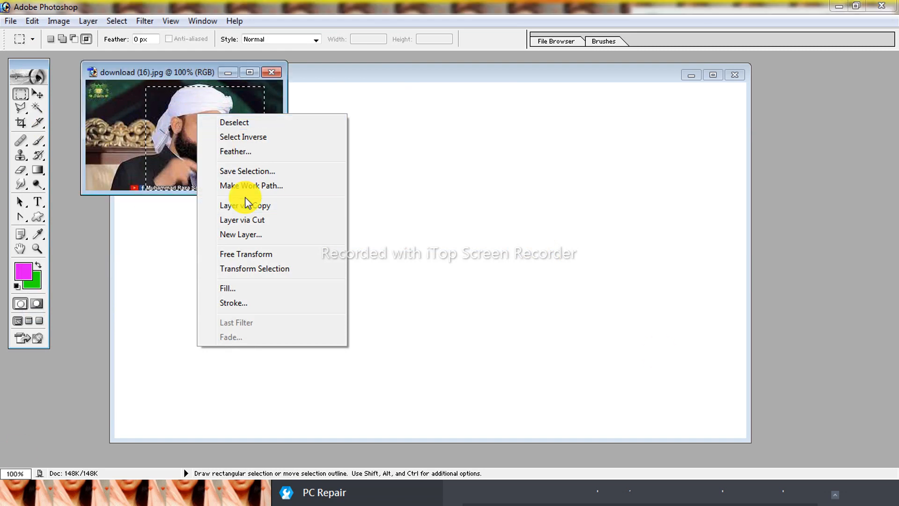
left_click(400, 148)
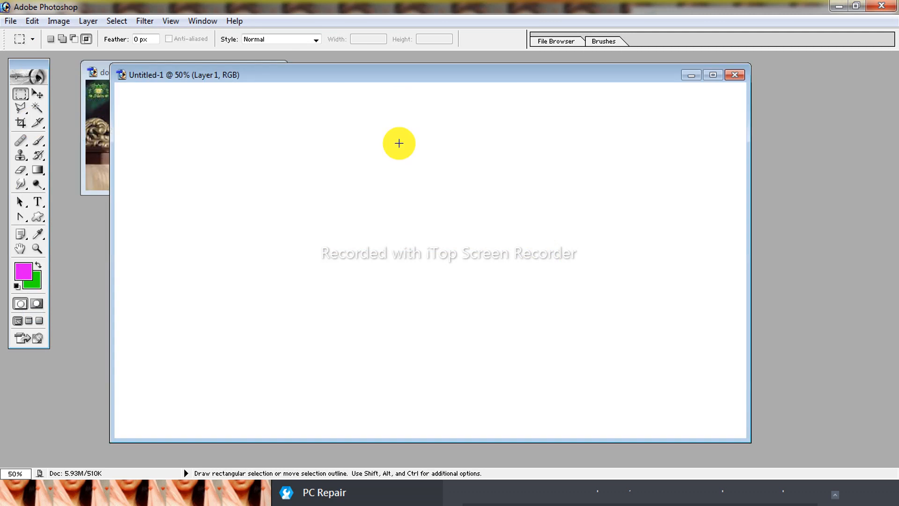
left_click(89, 21)
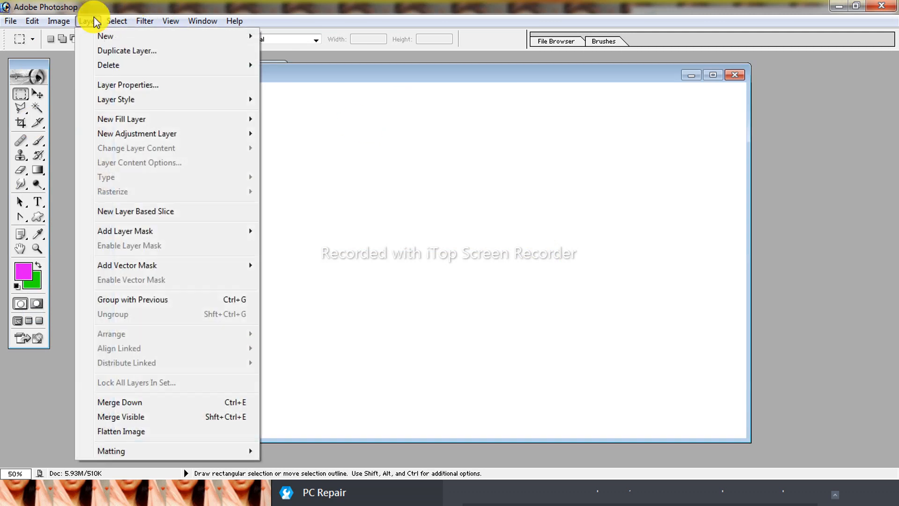
mouse_move(119, 99)
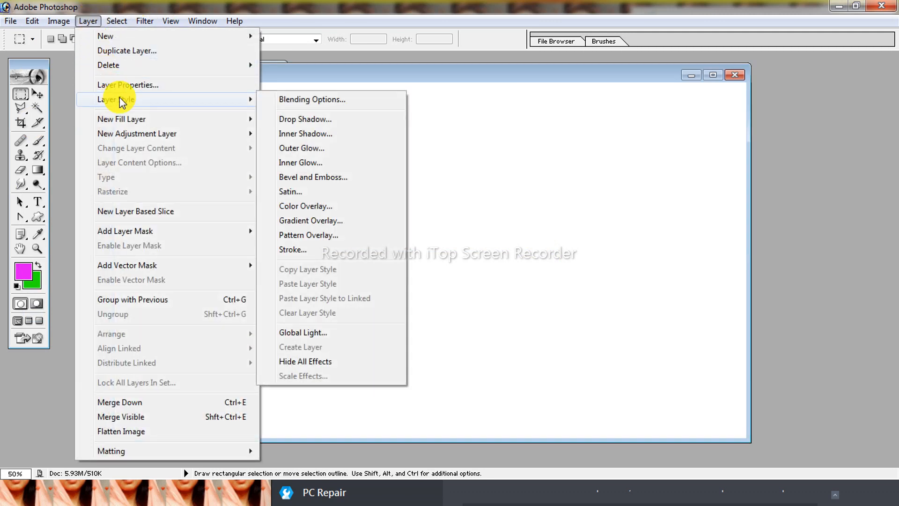
left_click(308, 236)
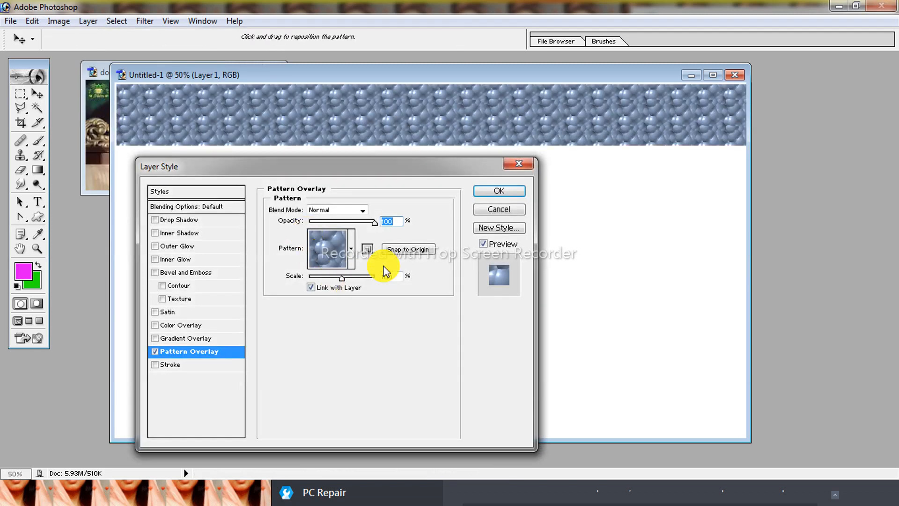
left_click(351, 249)
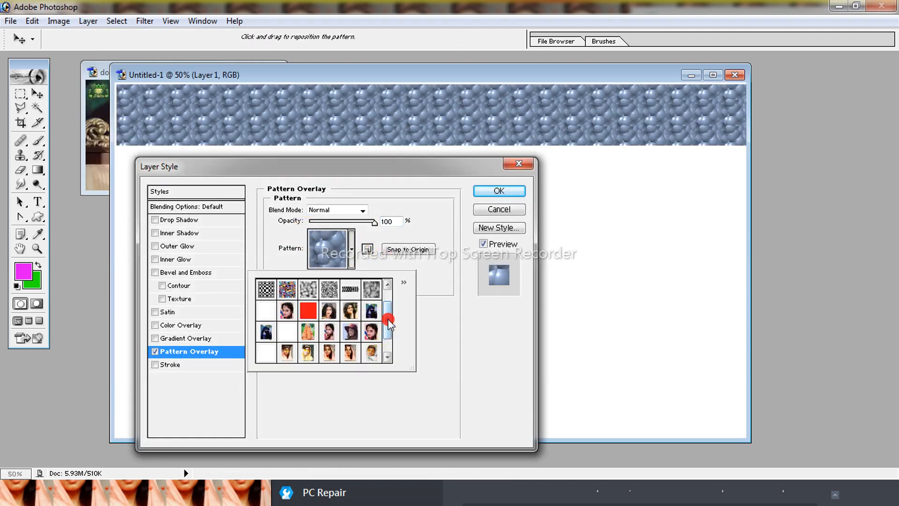
scroll(392, 328, "down", 1)
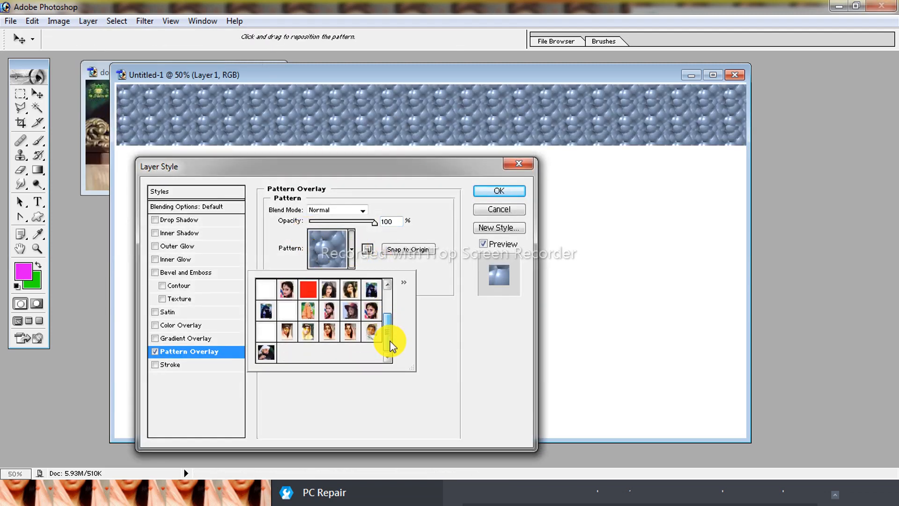
left_click(265, 355)
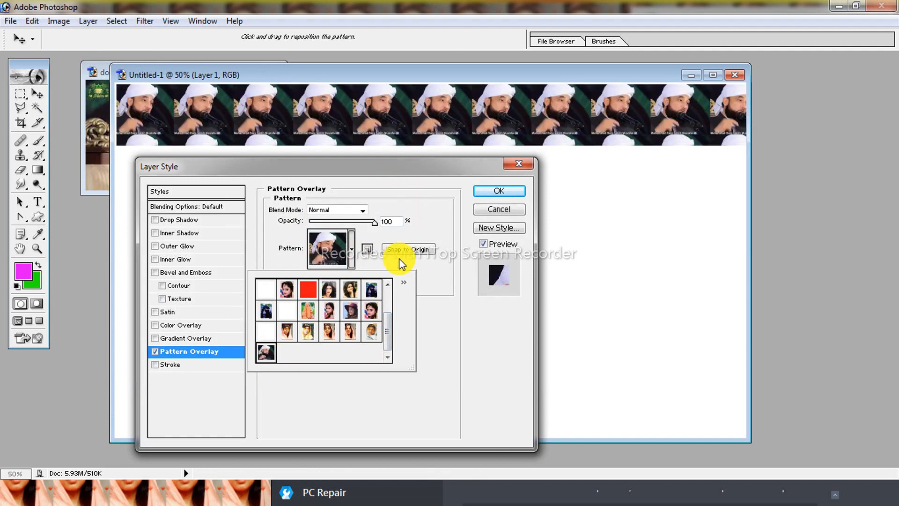
left_click(436, 322)
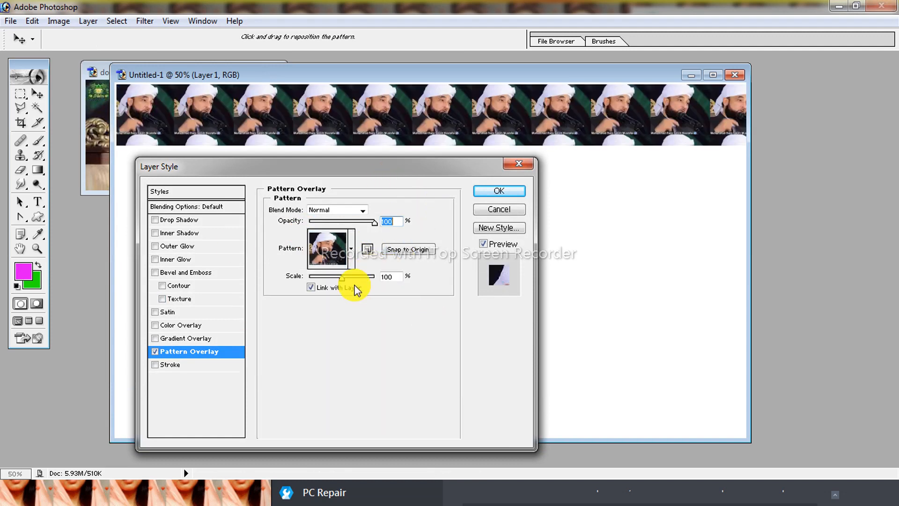
- Adjust the overlay pattern's scale to about 101% and apply the layer style
mouse_move(343, 281)
left_mouse_down()
mouse_move(333, 282)
mouse_move(343, 277)
left_mouse_up()
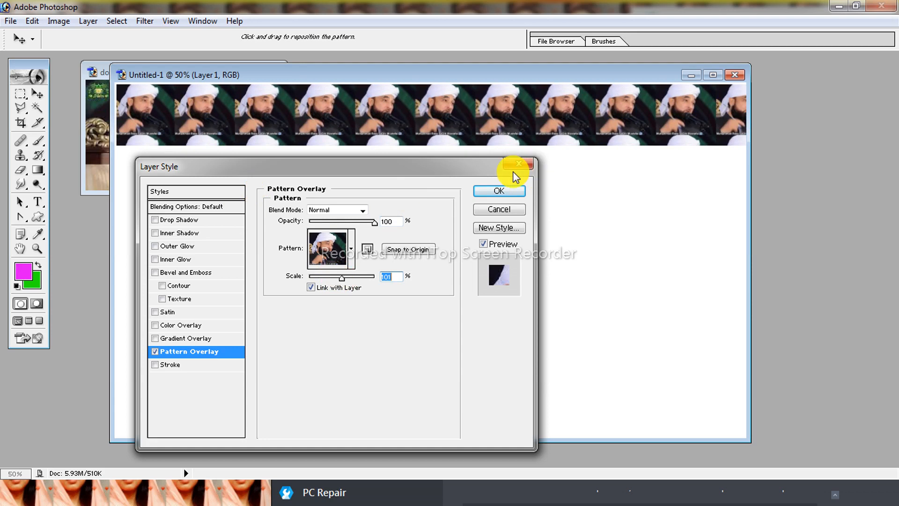
left_click_drag(342, 278, 342, 280)
left_click(500, 191)
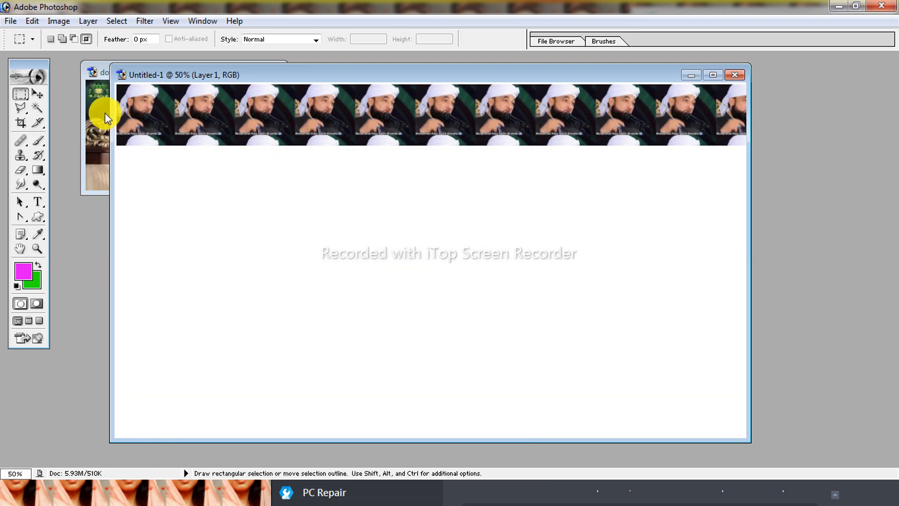
- Duplicate the patterned strip to the canvas's lower edge and move the original flush with the upper edge
left_click(39, 95)
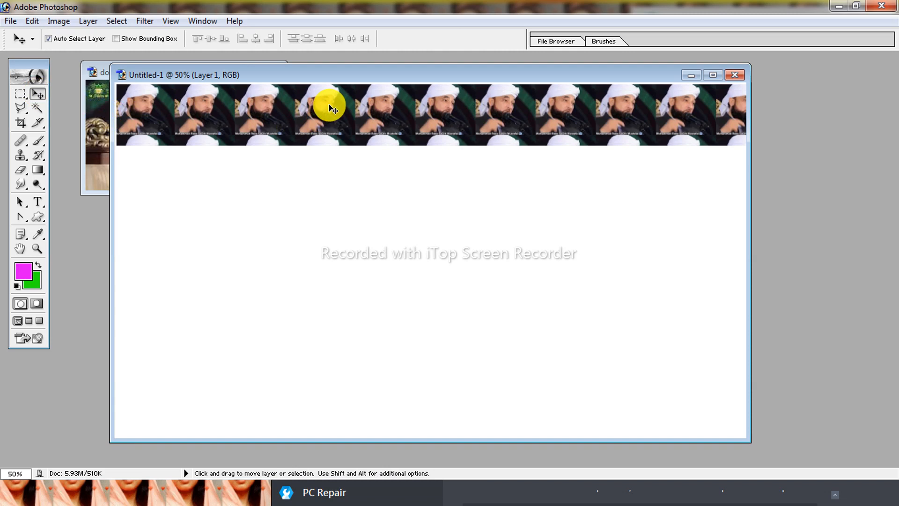
left_click_drag(325, 111, 324, 412)
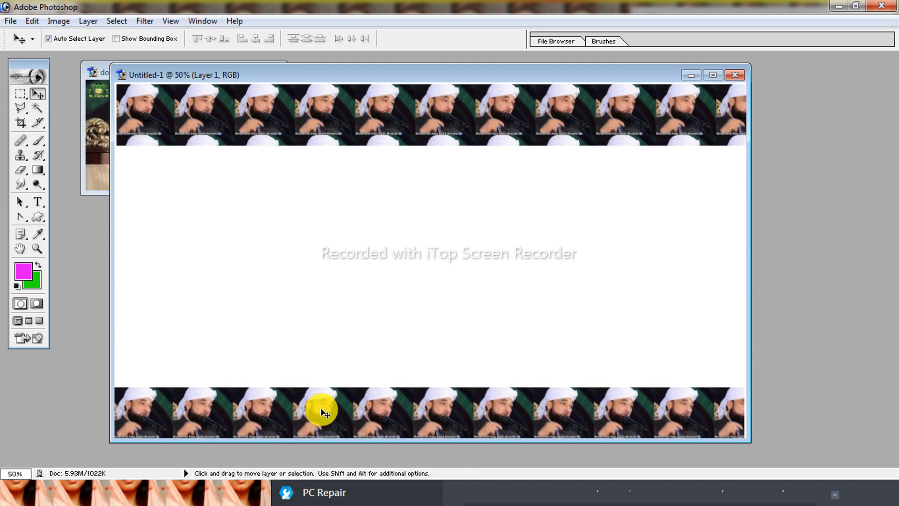
left_click_drag(362, 113, 362, 111)
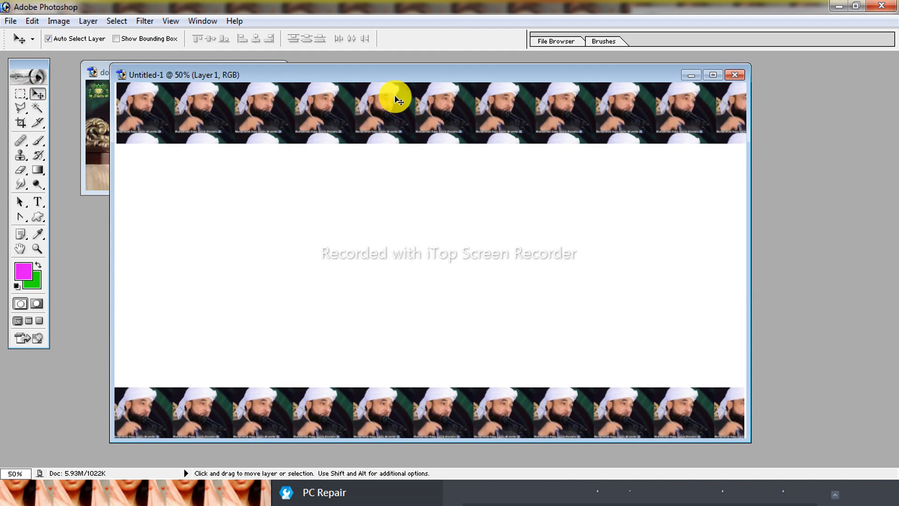
- Show the layer list, shift the document window clear of it and select the Background layer
key("F7")
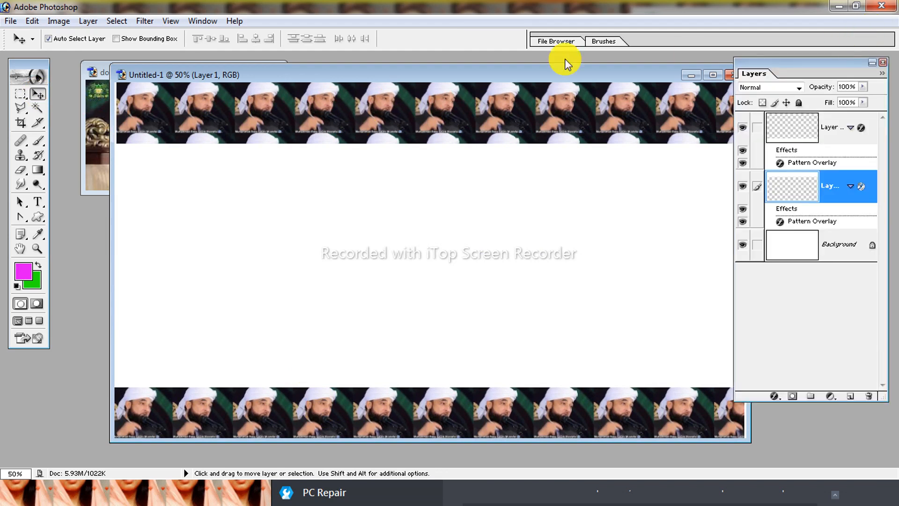
left_click_drag(532, 69, 500, 57)
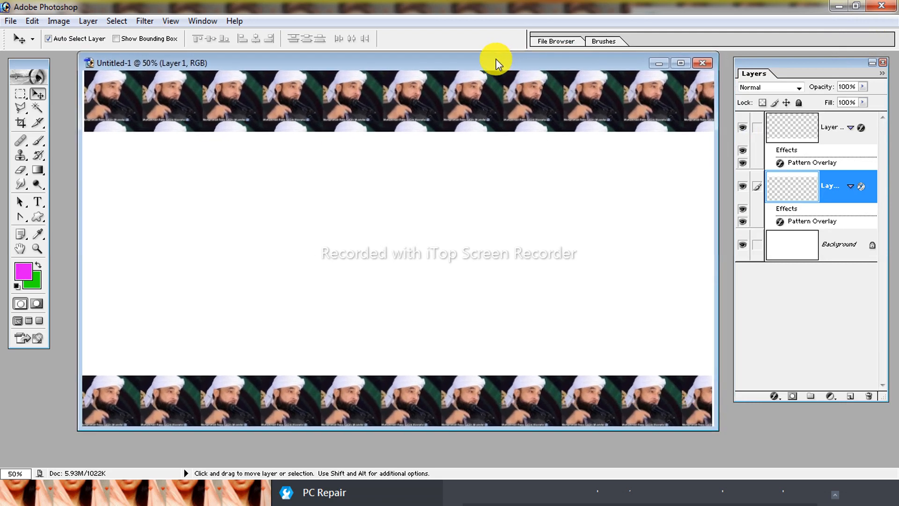
left_click(864, 243)
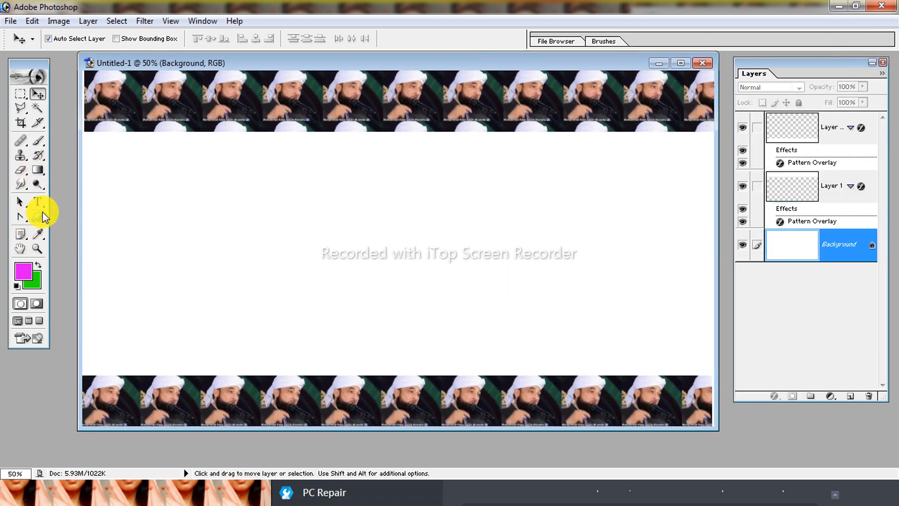
- Try to fill the Background layer with a radial blue, red and yellow gradient in Color Burn mode
left_click(41, 173)
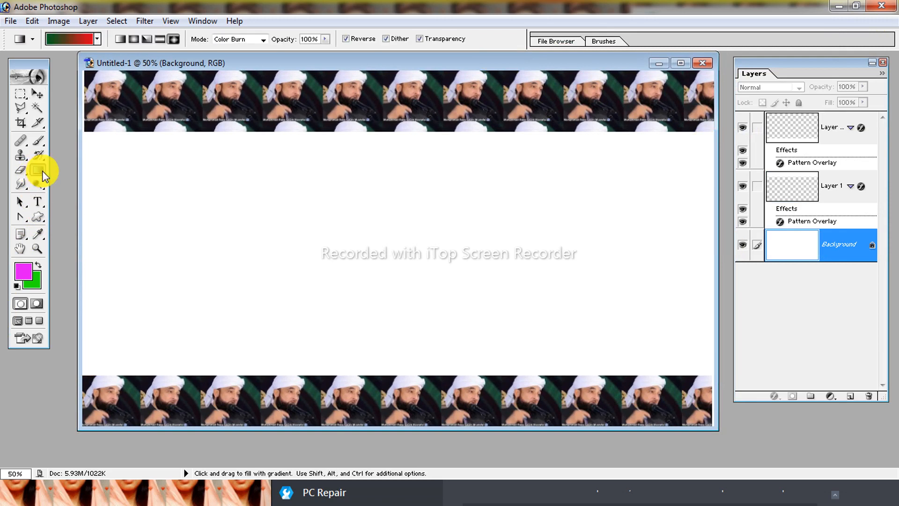
left_click(98, 40)
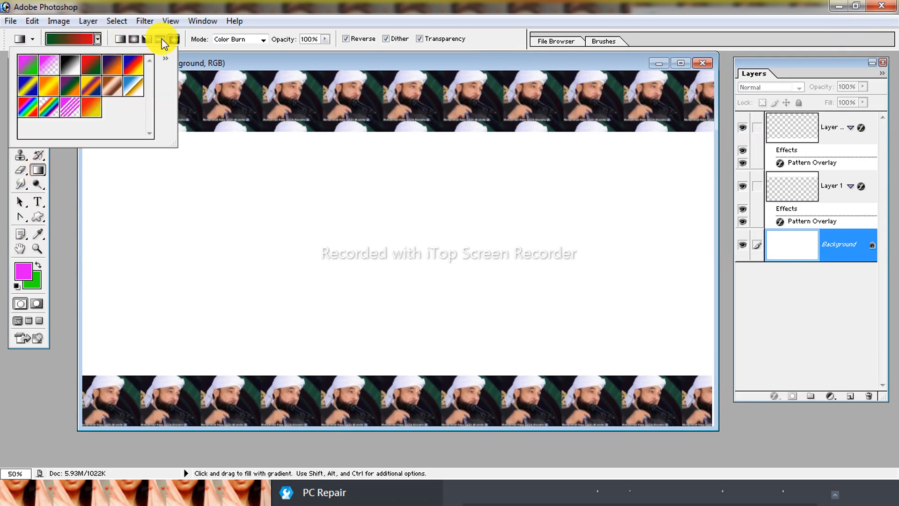
left_click(138, 37)
left_click(97, 39)
left_click(96, 90)
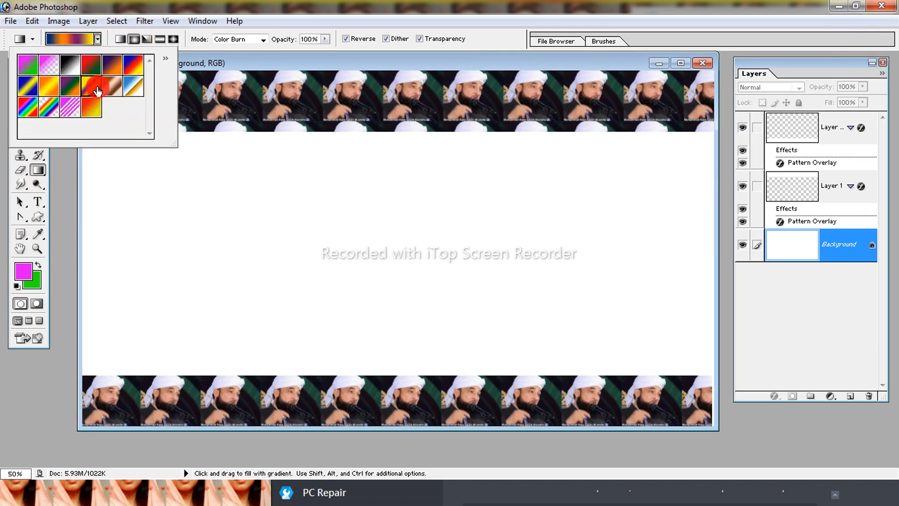
left_click(134, 68)
left_click_drag(691, 150, 131, 299)
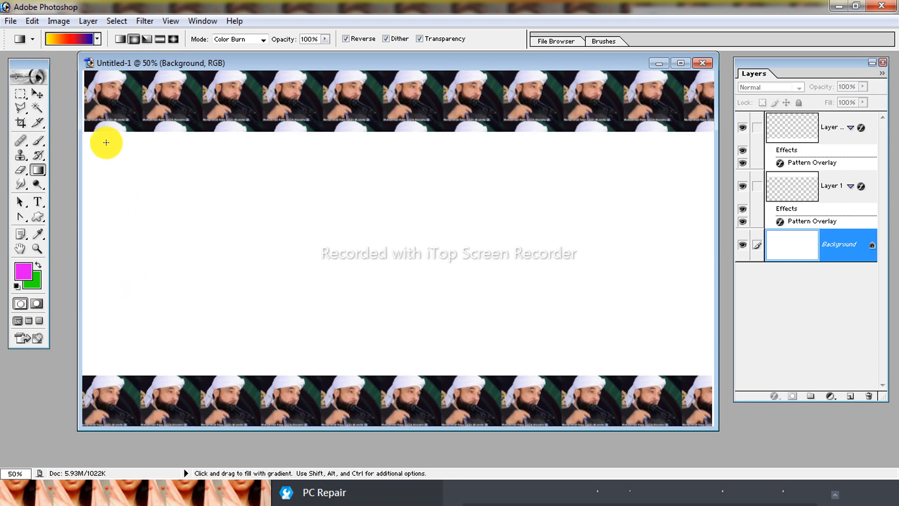
left_click_drag(97, 136, 731, 370)
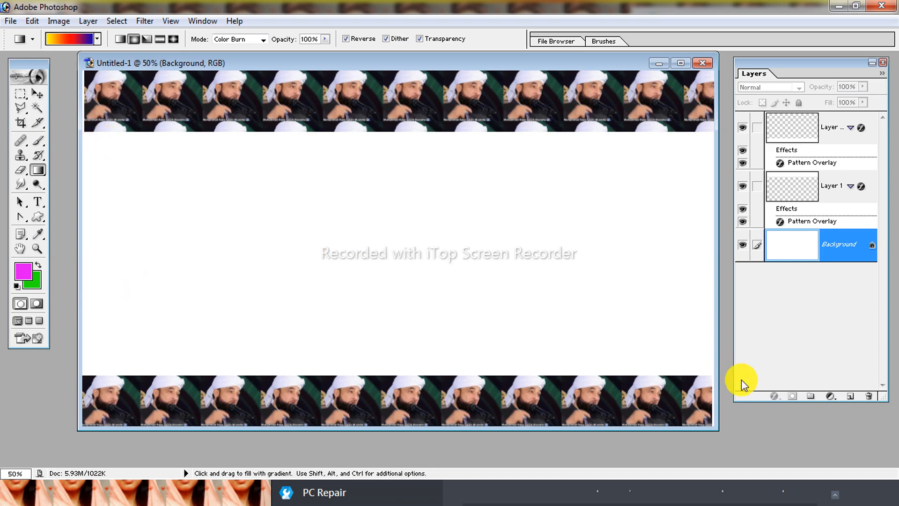
- Try to fill the Background layer with the same blue, red and yellow gradient in diamond style
left_click(172, 40)
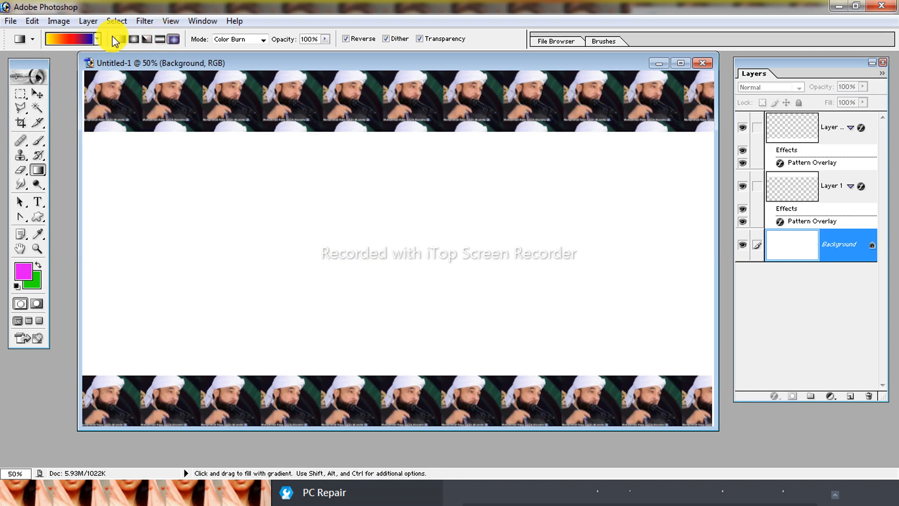
left_click(97, 39)
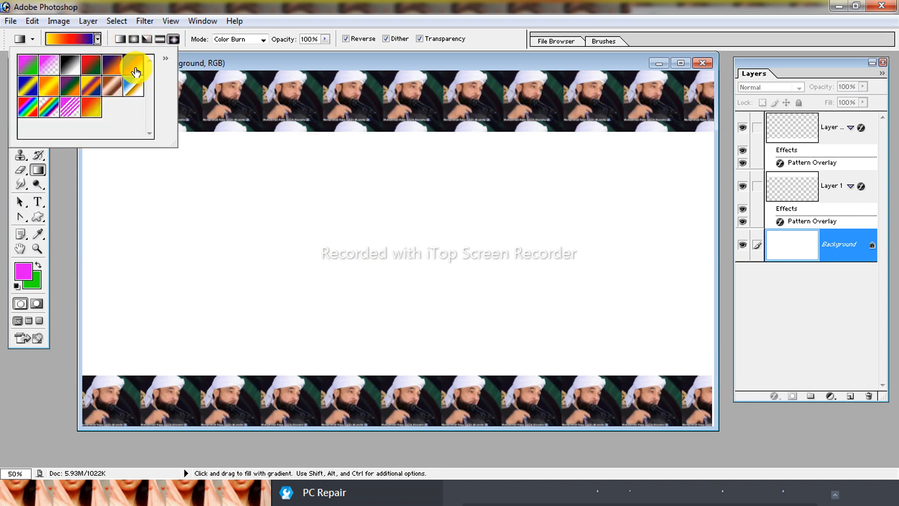
left_click_drag(660, 155, 89, 353)
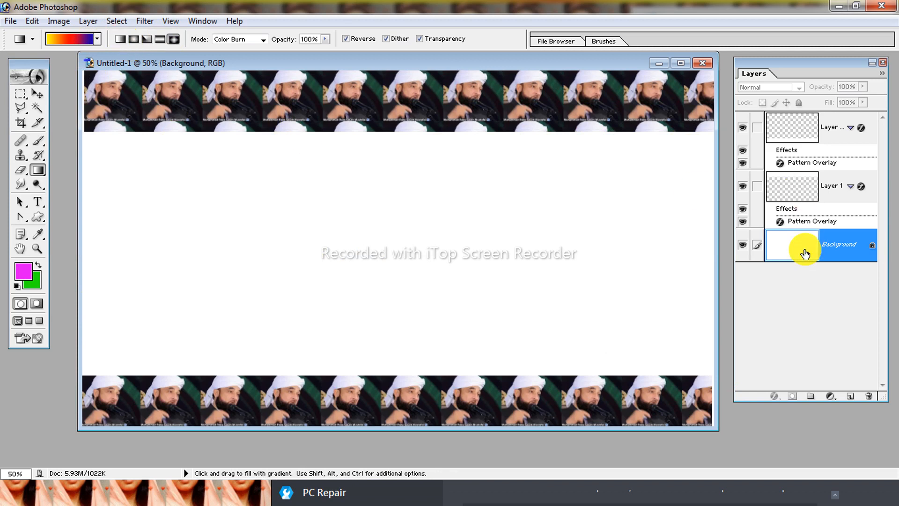
- Switch the gradient to radial with the red-green preset and try it diagonally across the Background layer
left_click(133, 36)
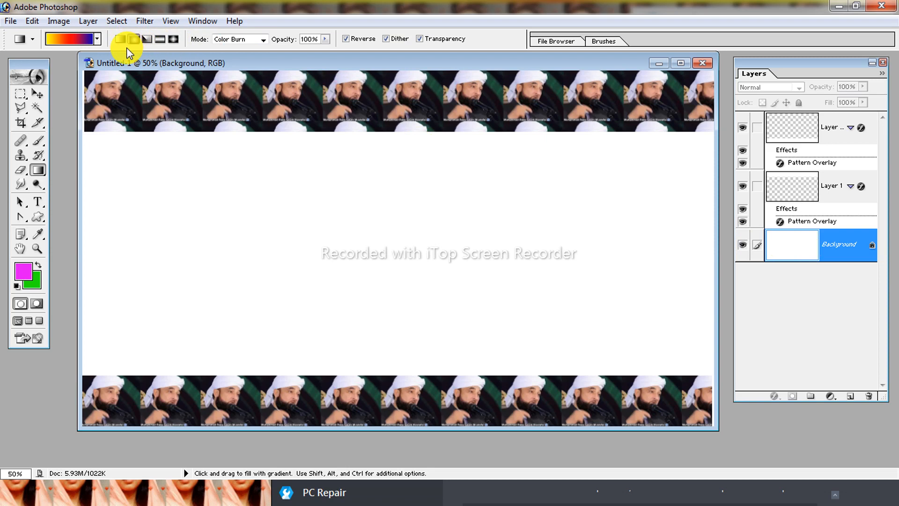
left_click(98, 40)
left_click(92, 65)
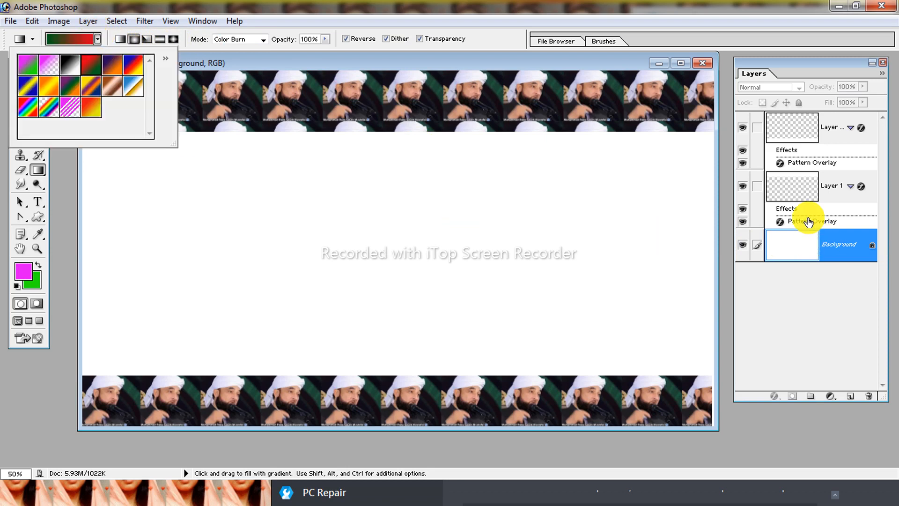
left_click_drag(692, 153, 137, 358)
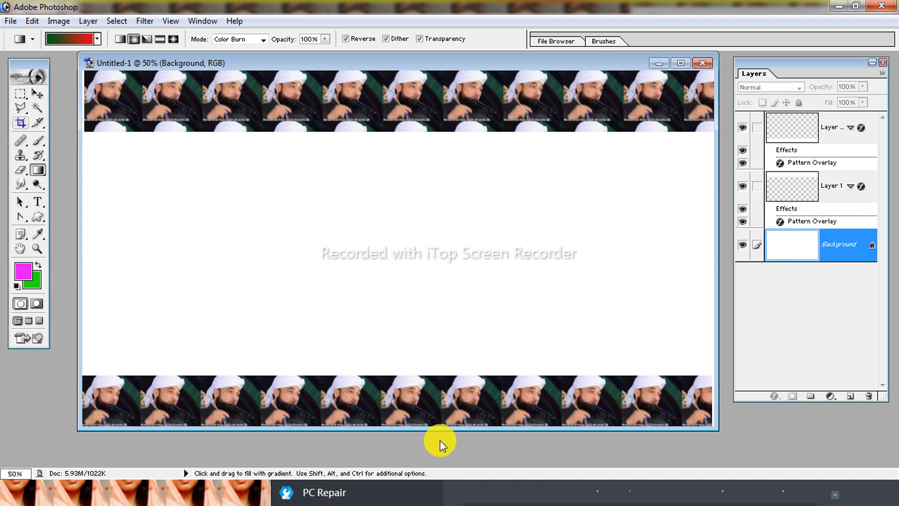
- Set the foreground color to dark blue 12158C and fill the Background layer with it
left_click(18, 274)
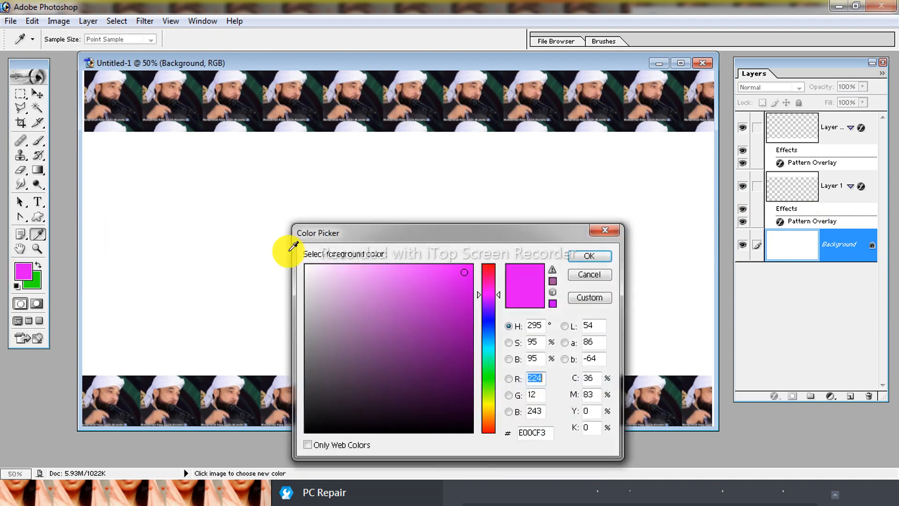
left_click(487, 321)
left_click(451, 340)
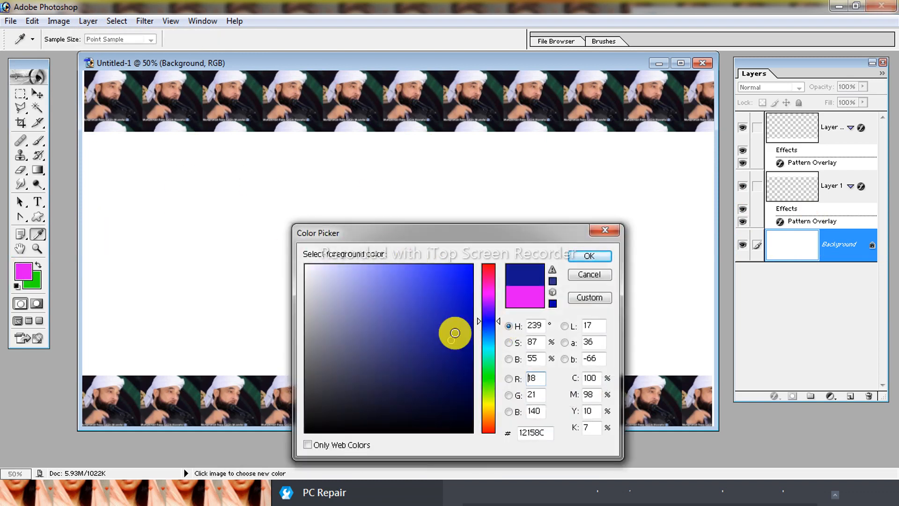
left_click(600, 257)
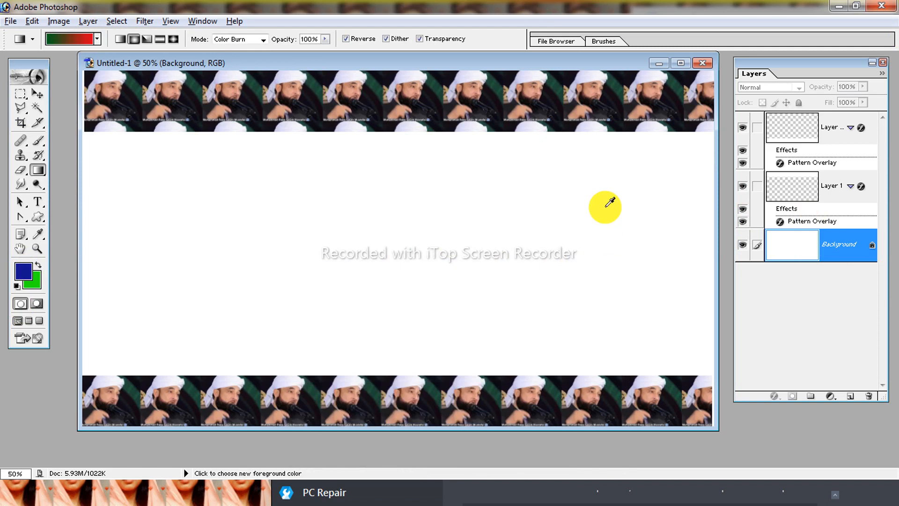
key("alt+BackSpace")
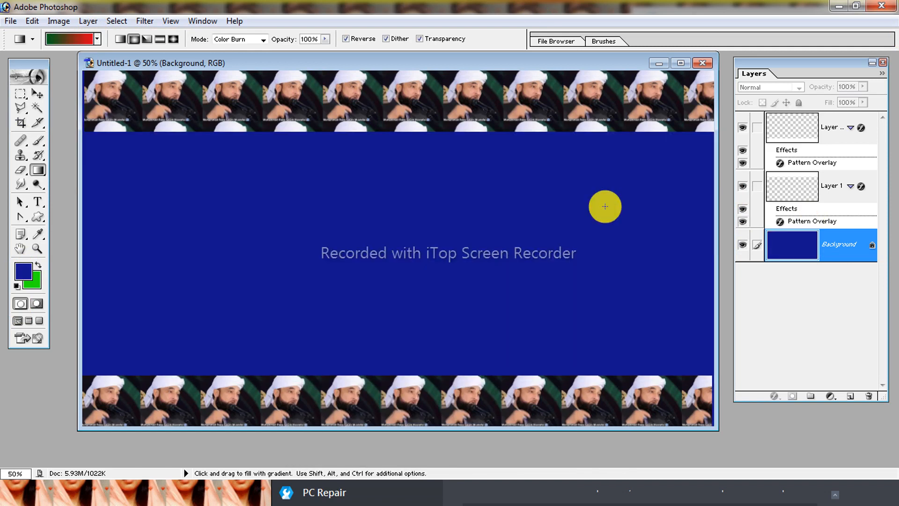
- Draw the radial red-green gradient diagonally across the Background in Color Burn mode, and set the gradient's blend mode to Normal
left_click(38, 170)
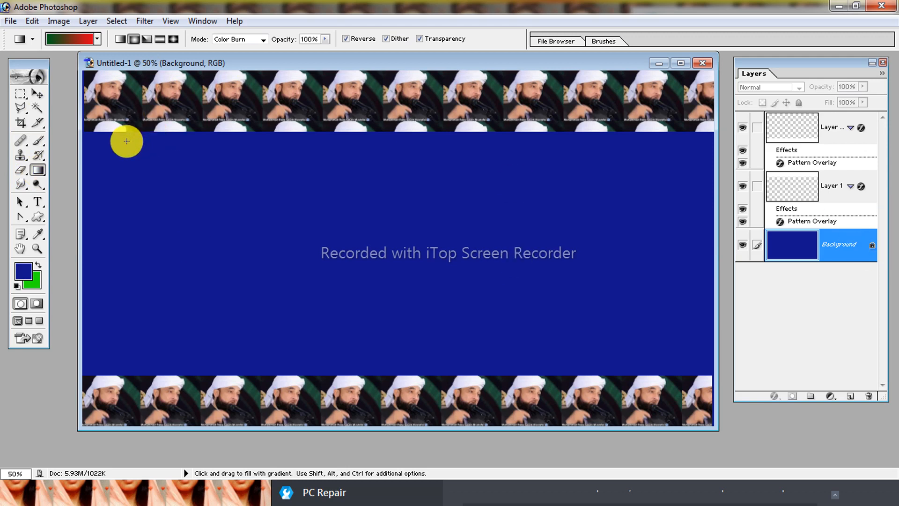
mouse_move(103, 144)
left_mouse_down()
mouse_move(384, 257)
mouse_move(662, 350)
left_mouse_up()
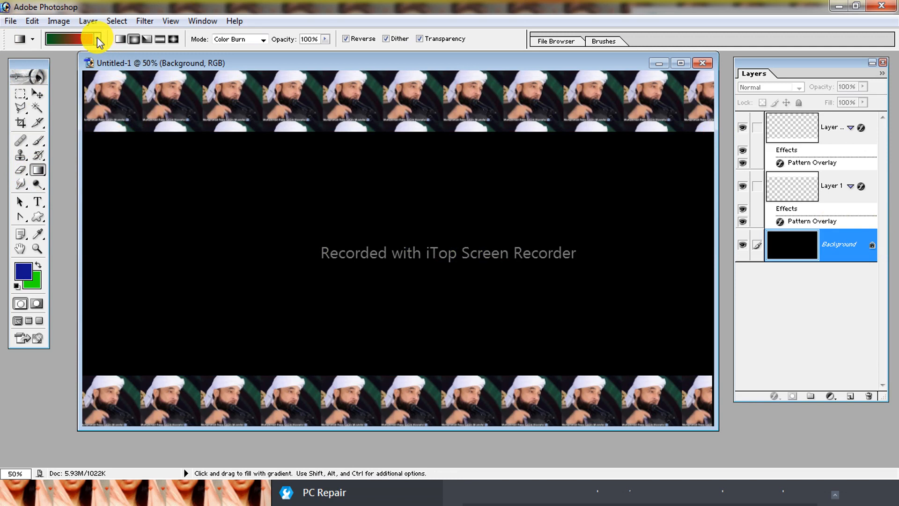
left_click(263, 40)
left_click(237, 49)
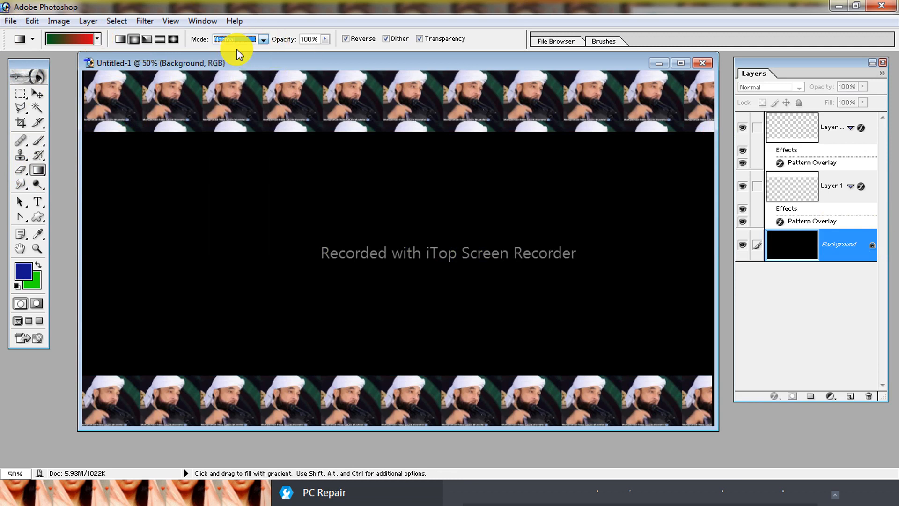
- Draw the radial red-green gradient in Normal mode across the Background layer, from the upper right to the lower left
left_click(98, 40)
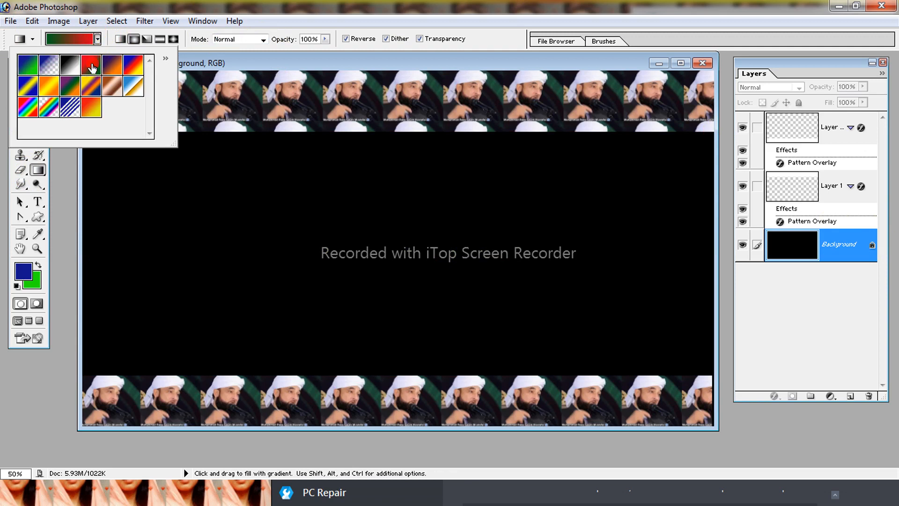
left_click(654, 189)
left_click_drag(654, 189, 119, 340)
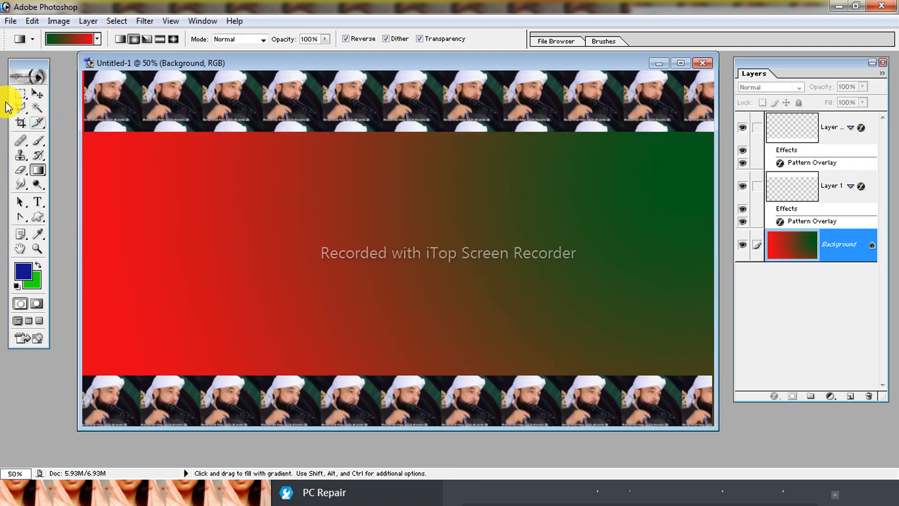
- Fill the Background layer with a radial rainbow spectrum gradient drawn diagonally from its upper left to its lower right
left_click(97, 40)
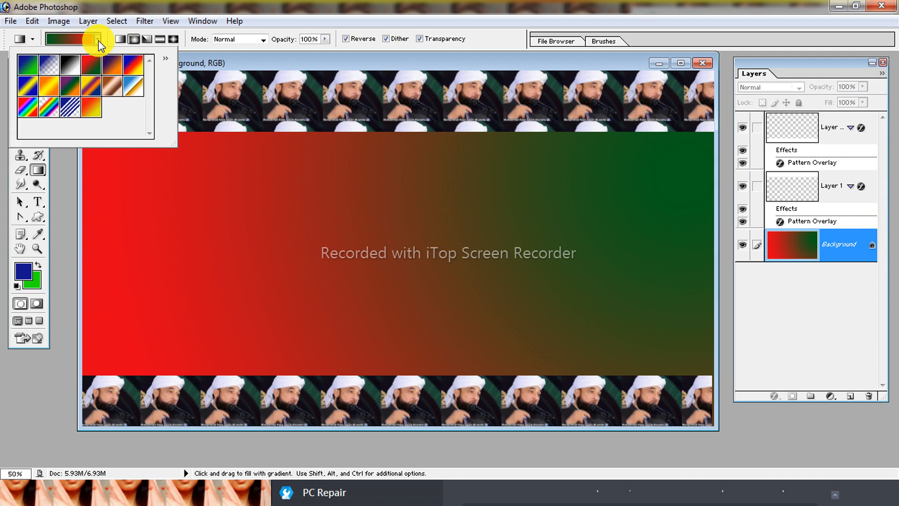
left_click(31, 112)
left_click_drag(117, 170, 706, 345)
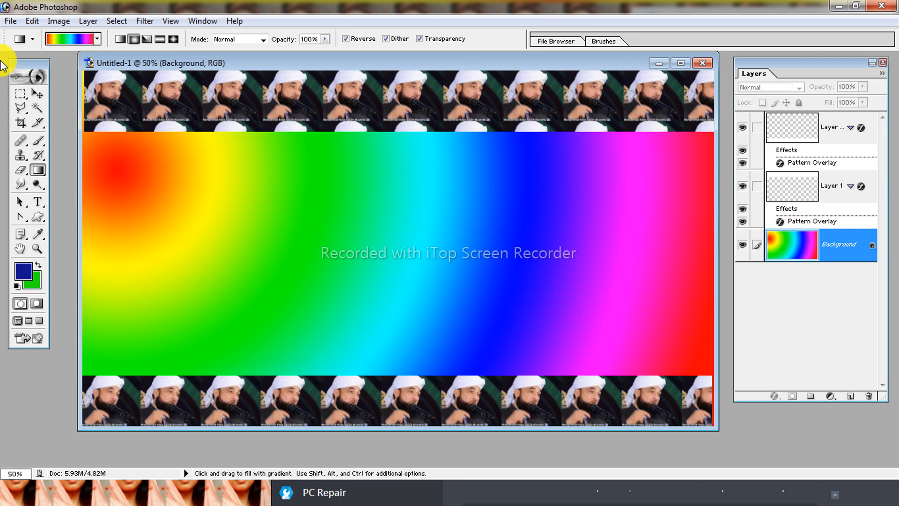
left_click(38, 96)
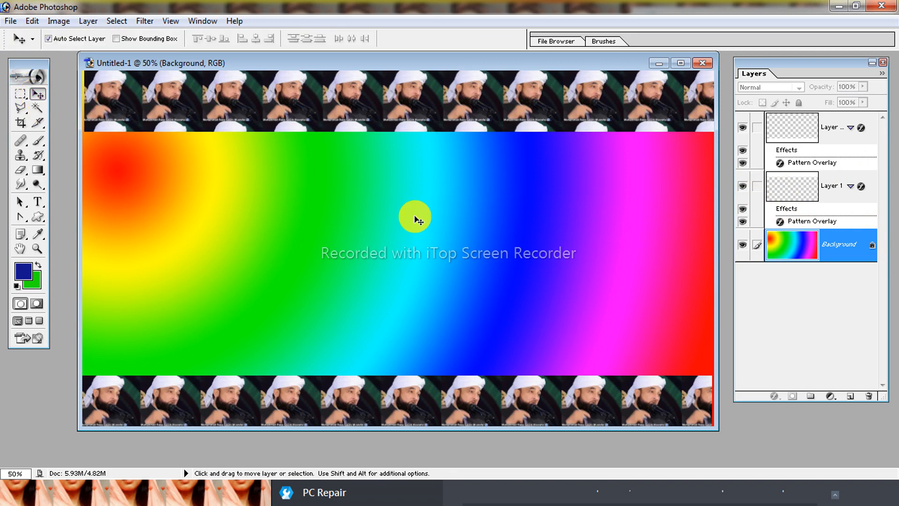
left_click_drag(830, 67, 840, 62)
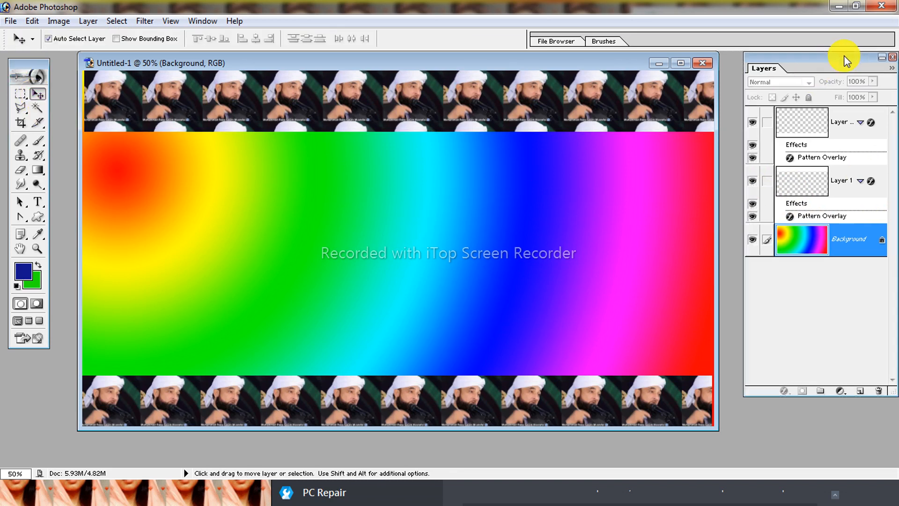
- Draw a dark blue heart custom shape in the left part of the banner, between the two photo strips
left_click(40, 218)
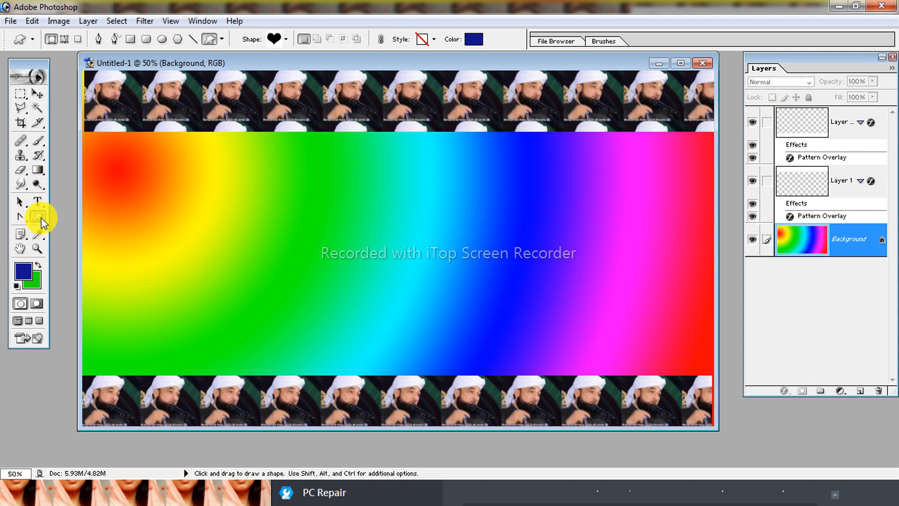
left_click(286, 39)
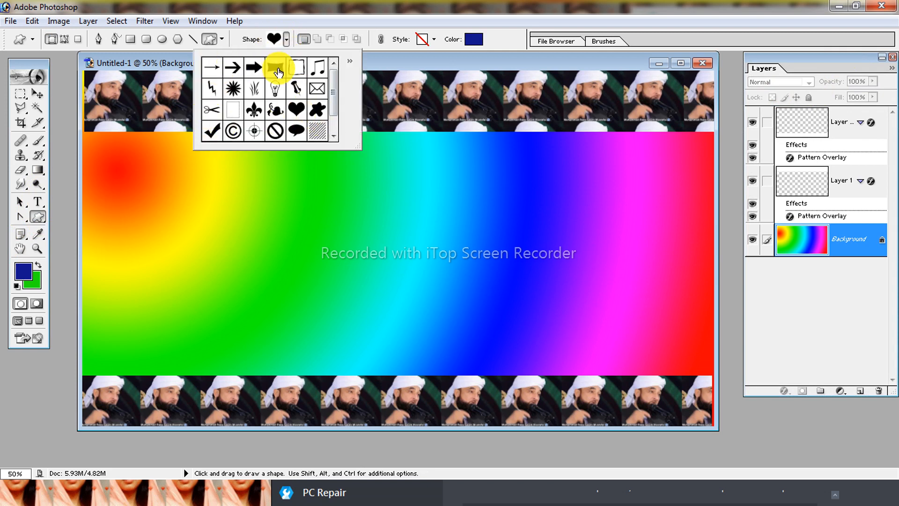
left_click(296, 111)
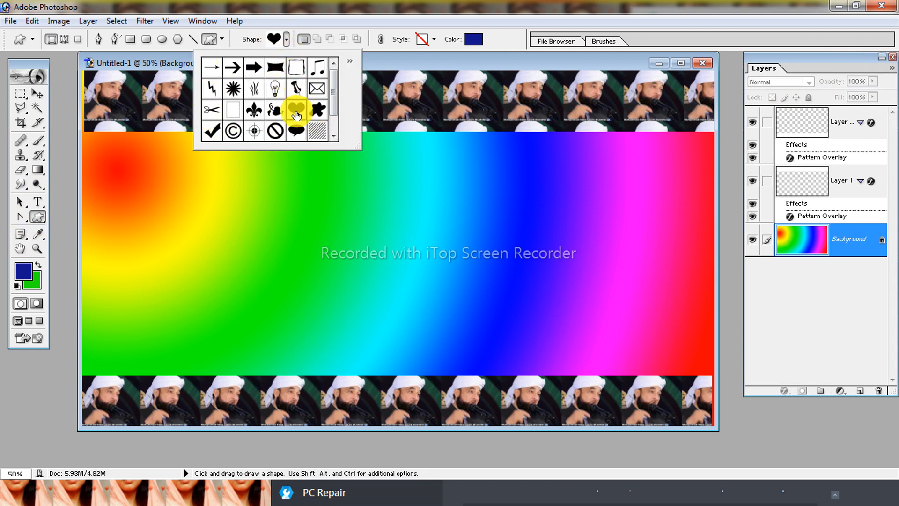
left_click(113, 212)
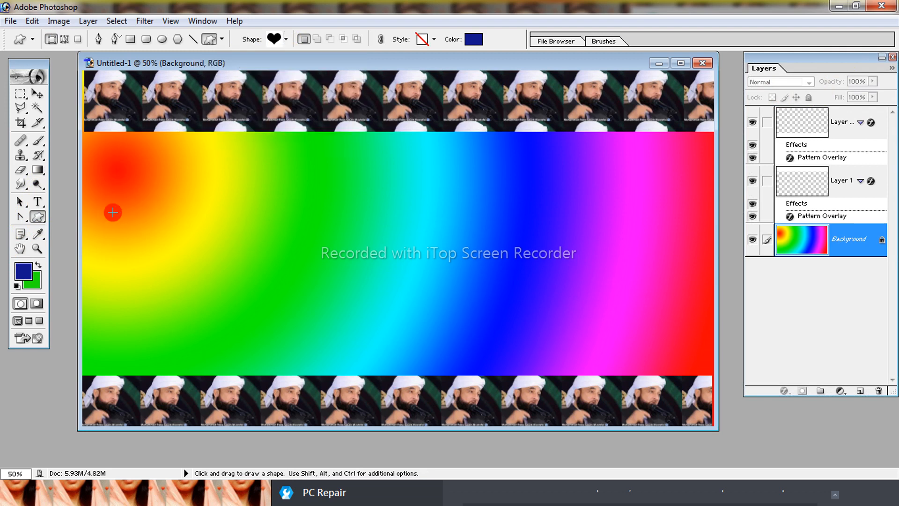
left_click_drag(119, 215, 260, 337)
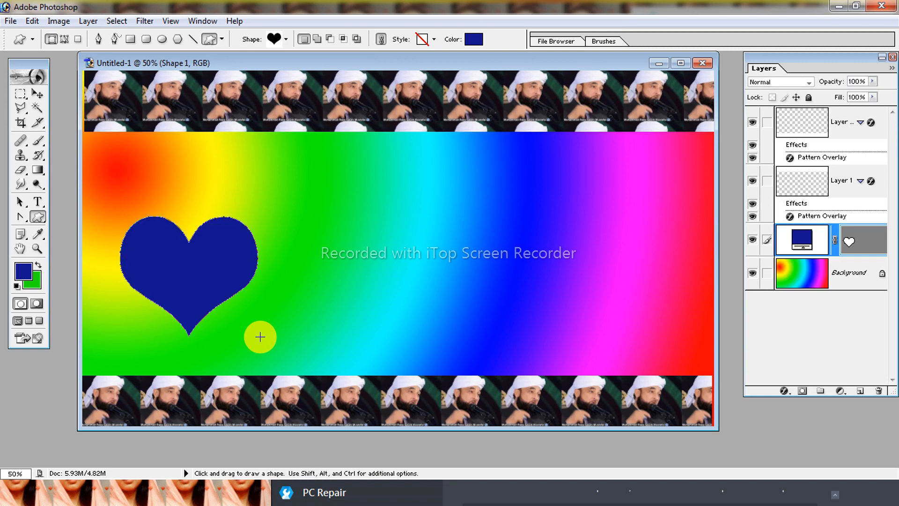
- Move the heart closer to the banner's left edge and place a copy of it level with it near the right edge
left_click(38, 93)
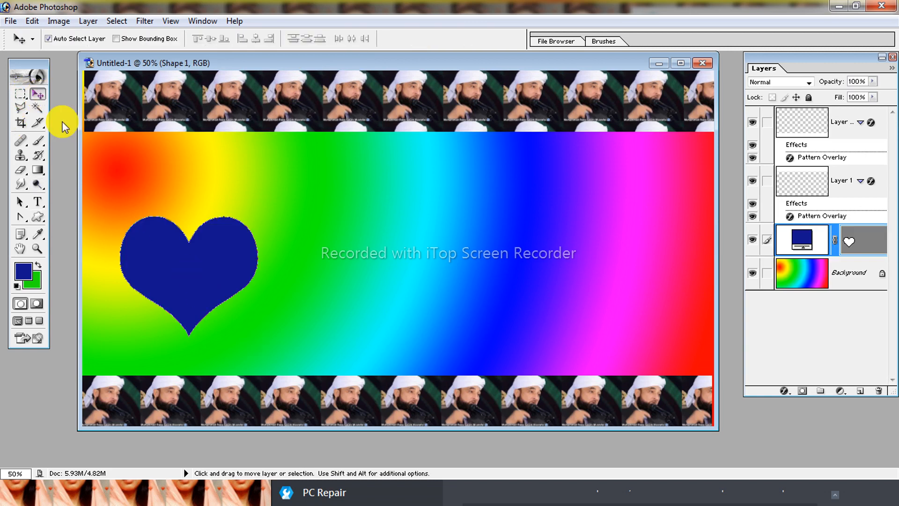
left_click_drag(199, 261, 643, 236)
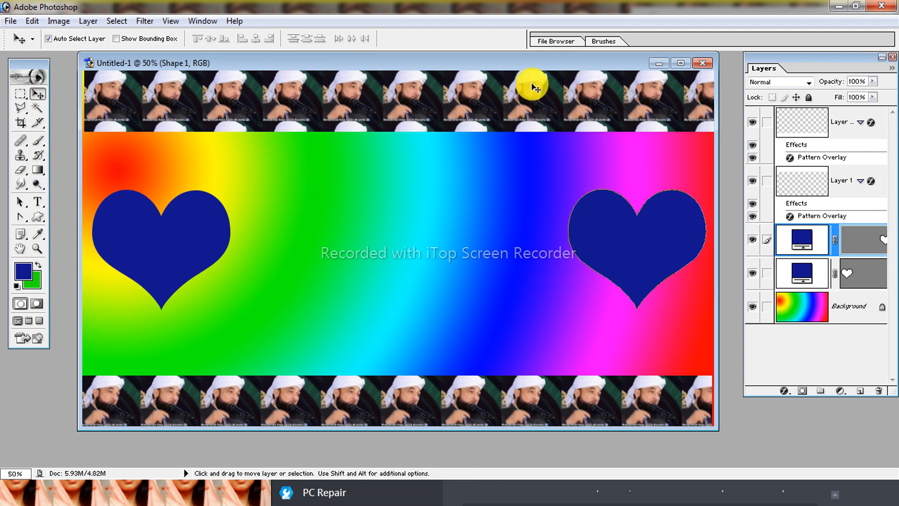
left_click_drag(510, 62, 500, 63)
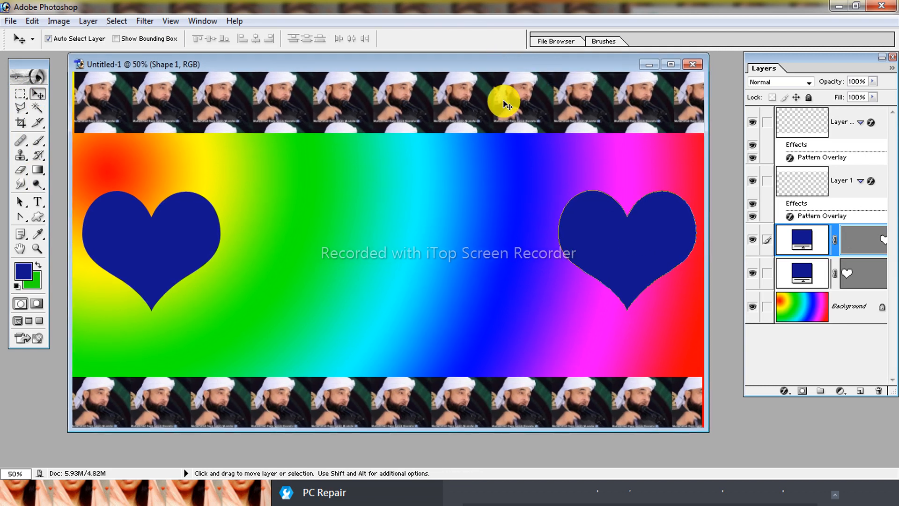
- Open the image download (14) from New folder
left_click(10, 23)
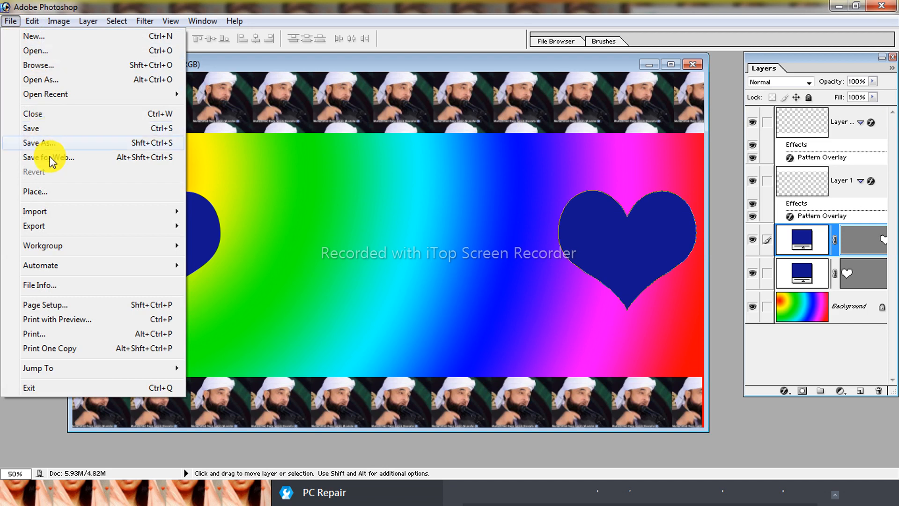
left_click(40, 51)
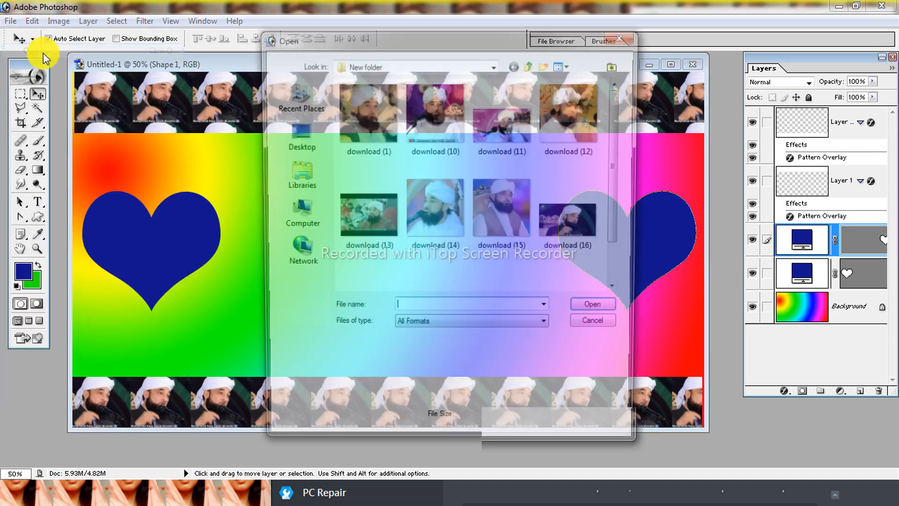
scroll(621, 106, "down", 5)
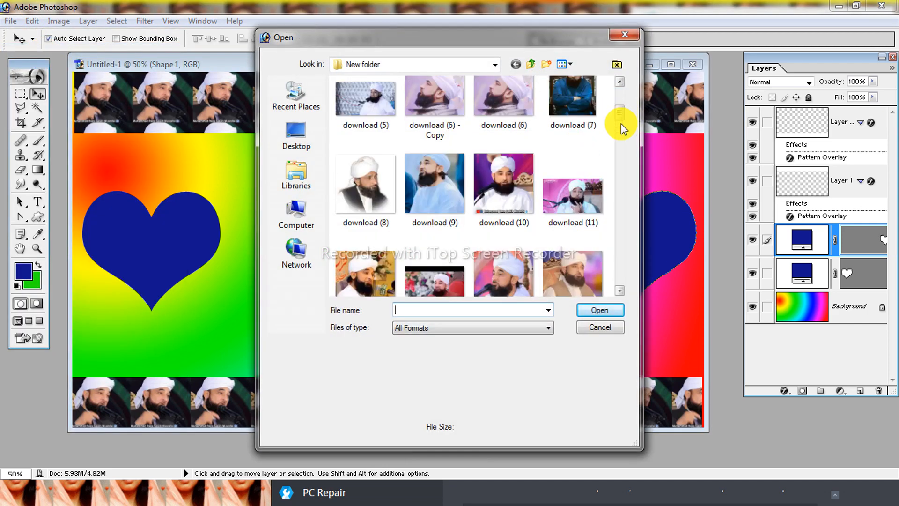
left_click(511, 87)
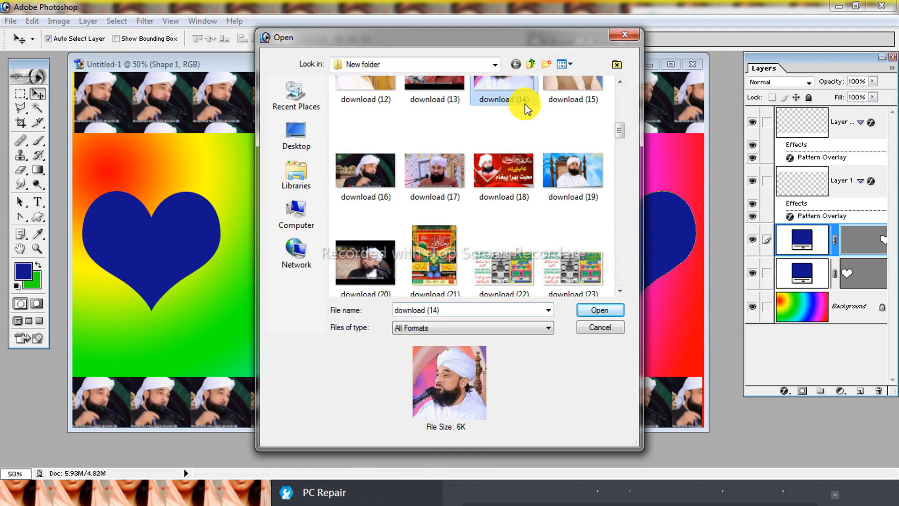
left_click(596, 311)
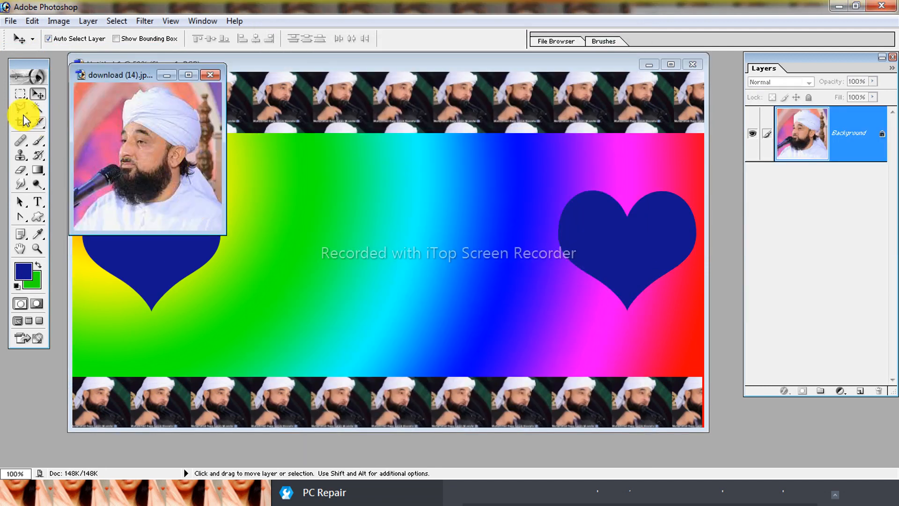
- Select the man's head and shoulders in the download (14) photo with a rectangular marquee and copy the selection
left_click(21, 96)
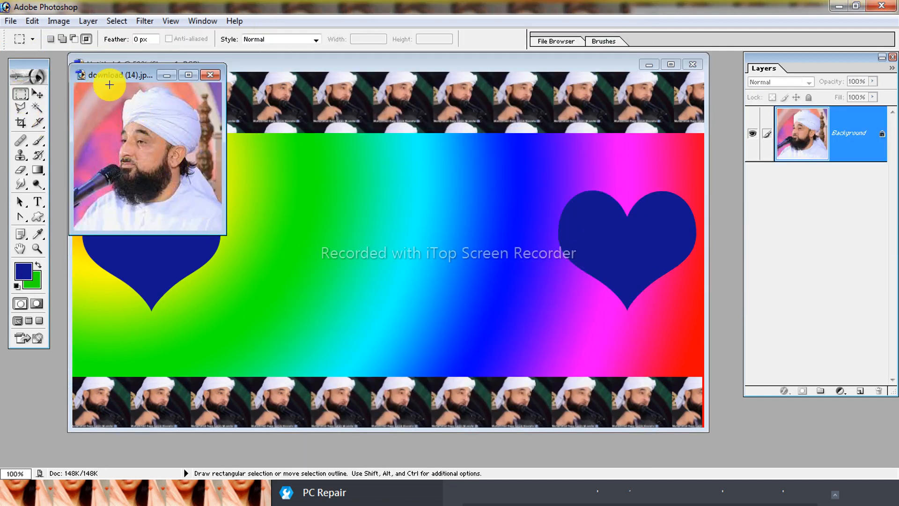
left_click_drag(110, 85, 202, 211)
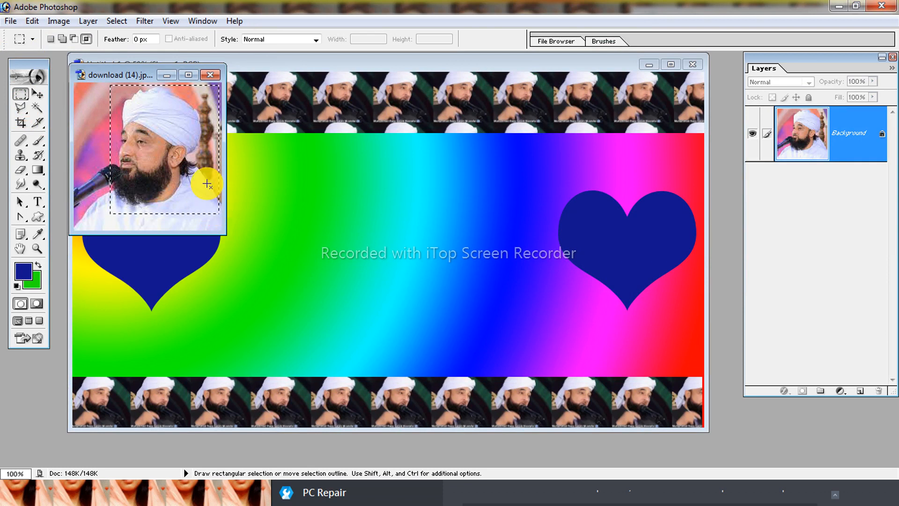
left_click(33, 21)
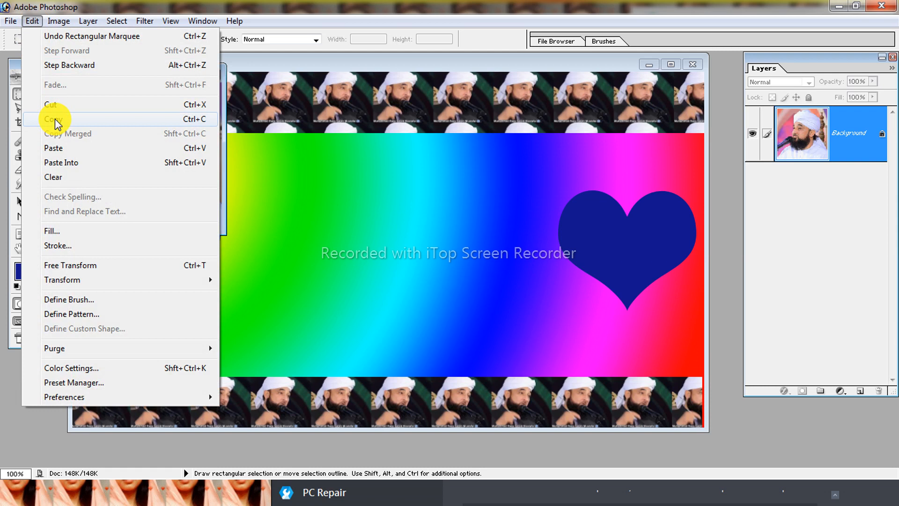
left_click(55, 119)
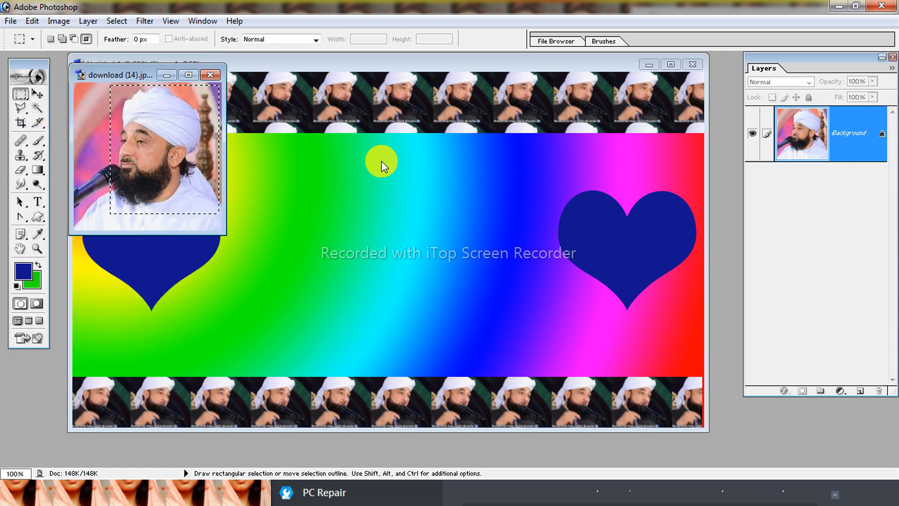
- Load the right heart's outline as a selection in the banner and paste the copied photo into it
left_click(467, 186)
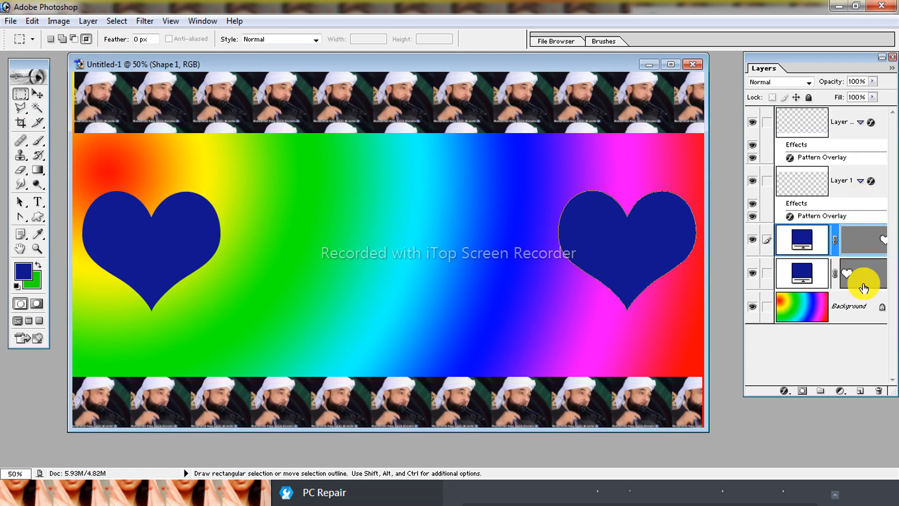
right_click(788, 242)
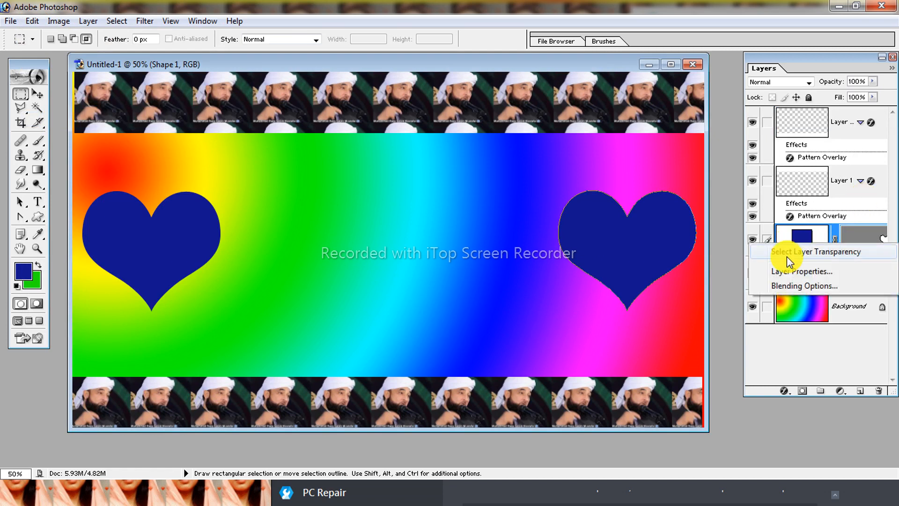
left_click(832, 253)
key("ctrl+j")
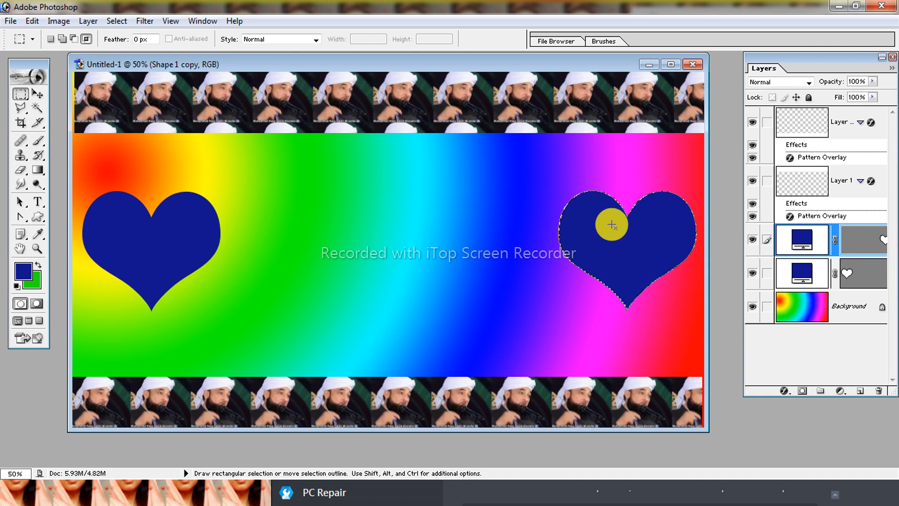
left_click(31, 21)
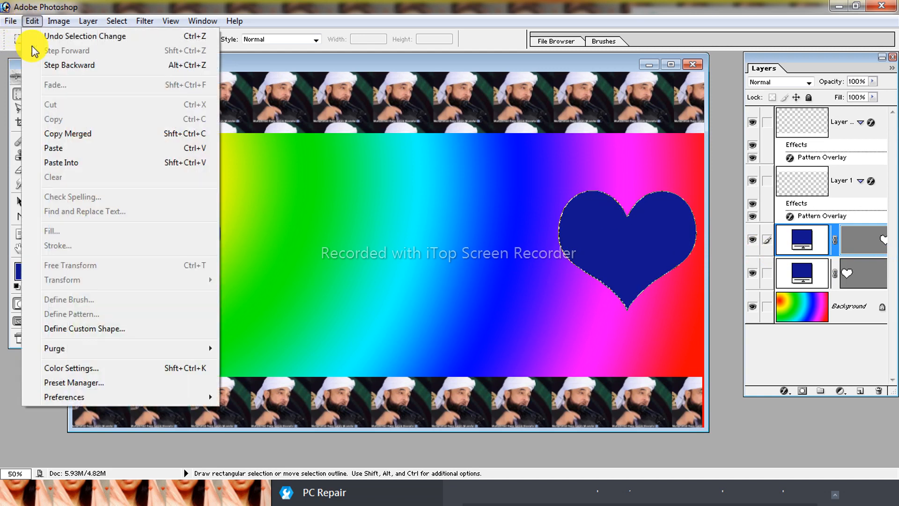
left_click(62, 164)
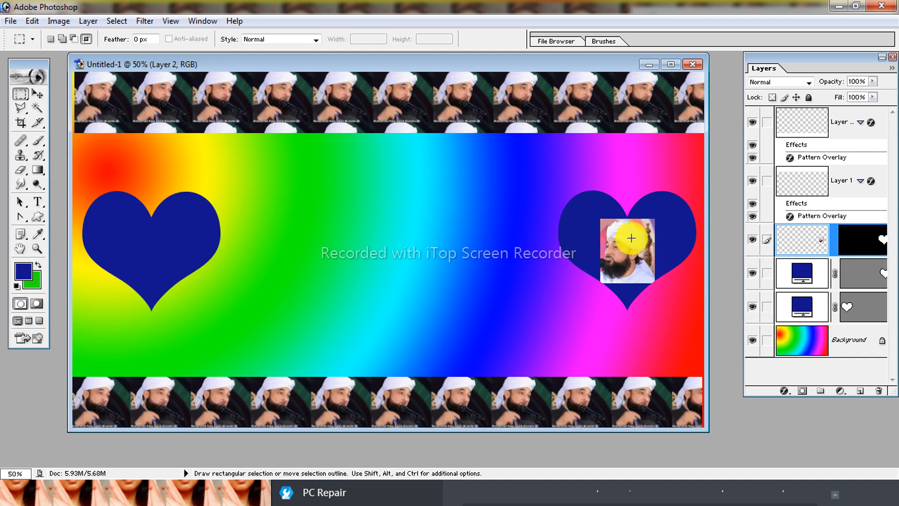
- Scale the pasted photo to about 275% width and 245% height and position the man's face to fill the right heart
left_click(34, 97)
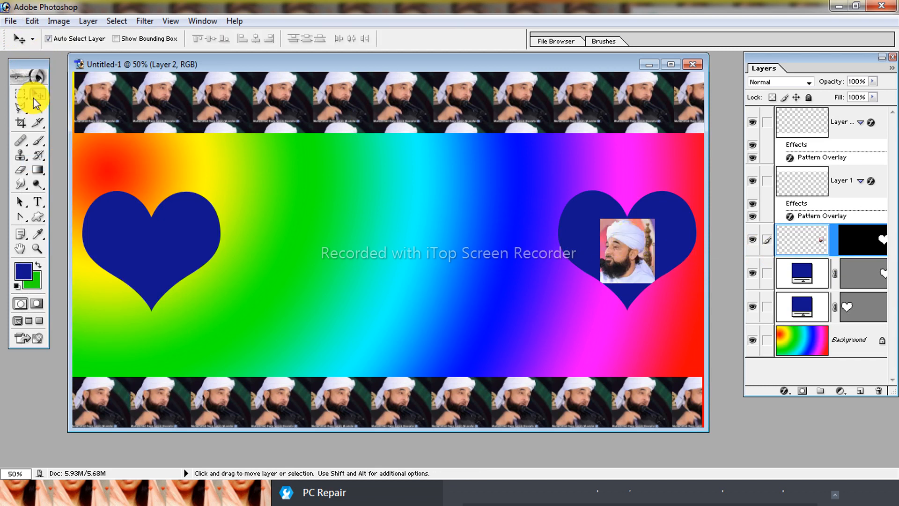
key("ctrl+t")
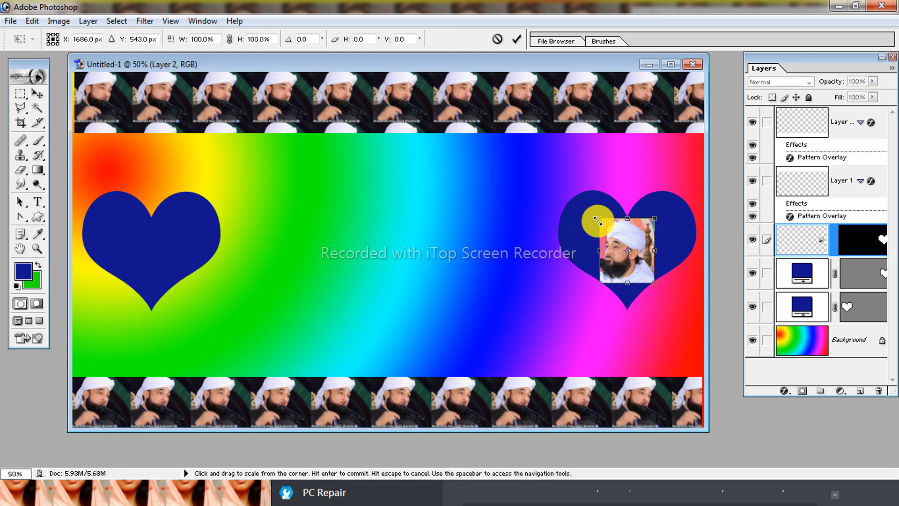
left_click_drag(602, 218, 542, 158)
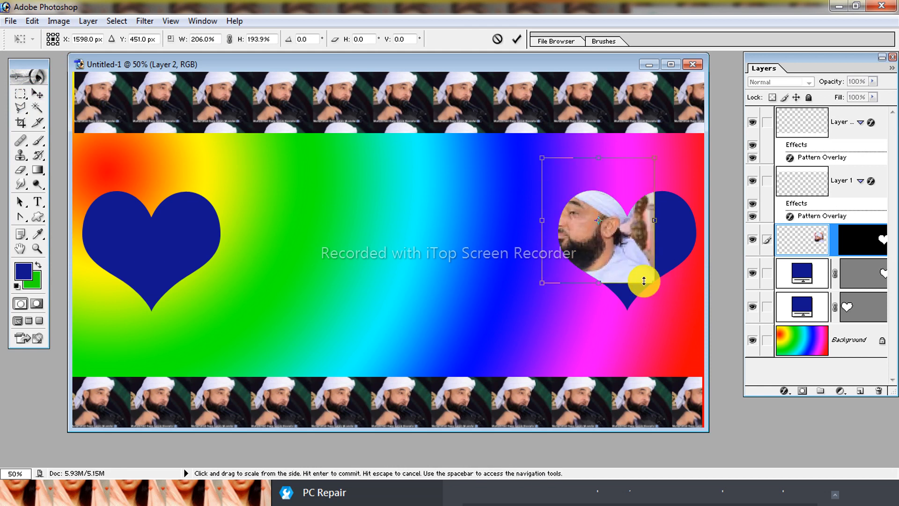
left_click_drag(659, 282, 688, 327)
left_click_drag(626, 255, 642, 257)
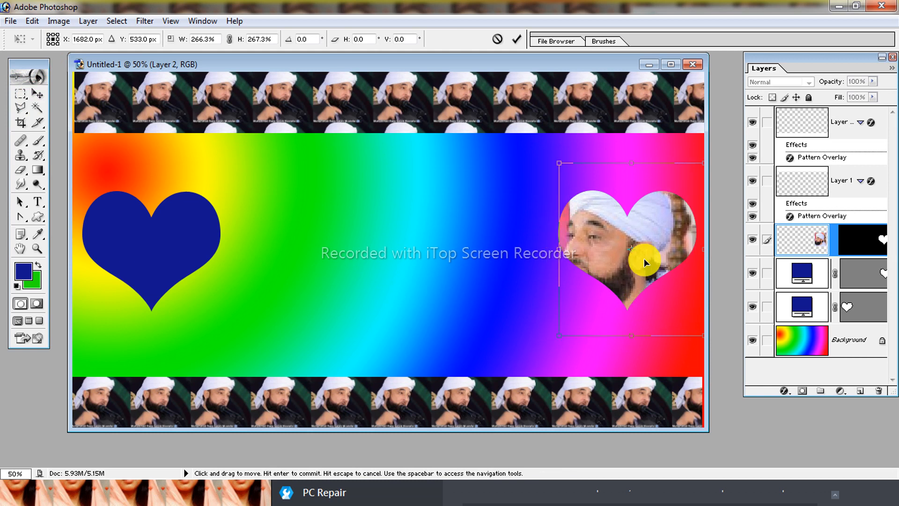
left_click_drag(558, 250, 555, 249)
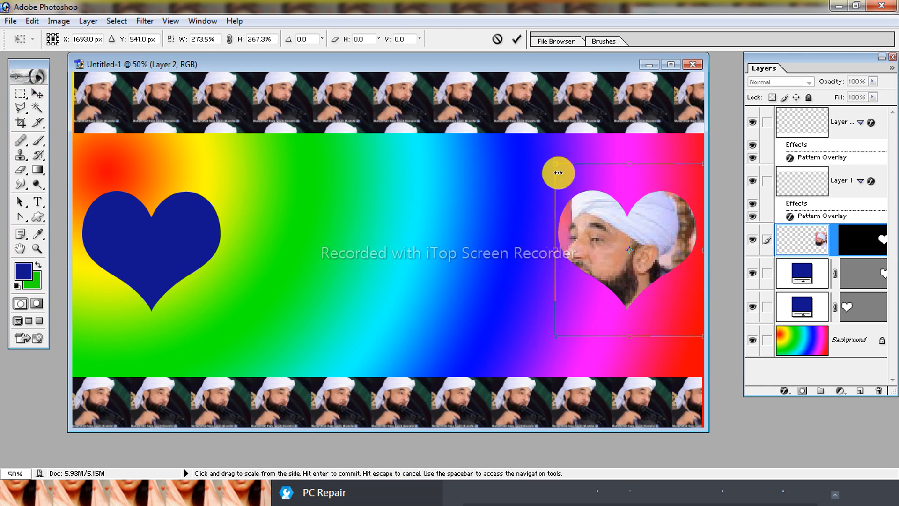
left_click_drag(557, 167, 563, 192)
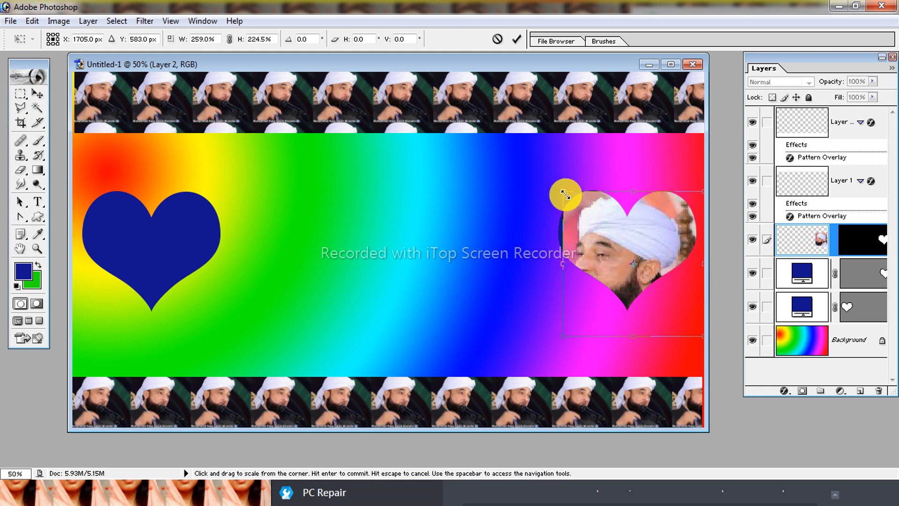
left_click_drag(605, 229, 599, 225)
left_click_drag(567, 257, 599, 235)
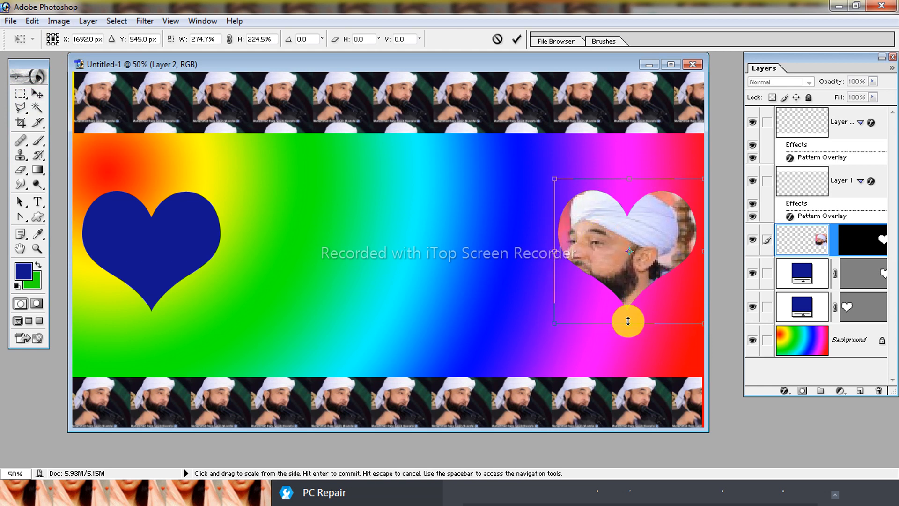
left_click_drag(634, 327, 634, 340)
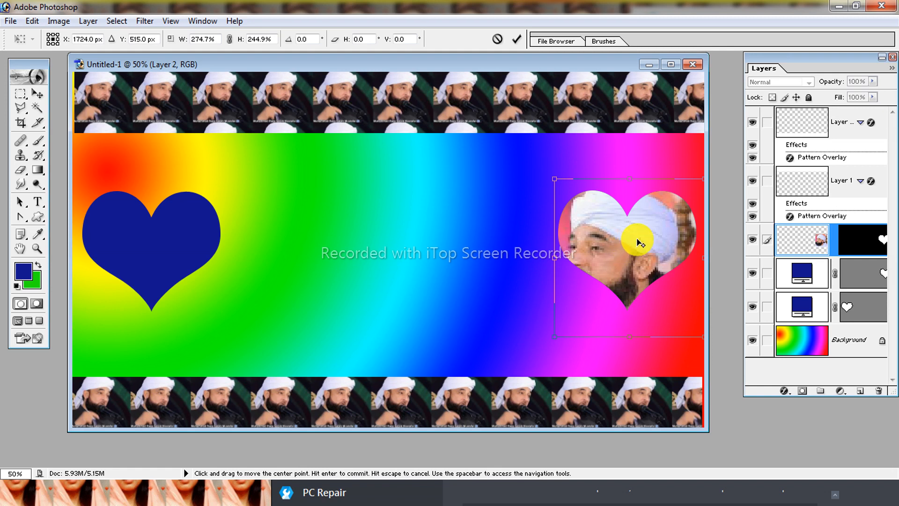
left_click_drag(616, 256, 597, 253)
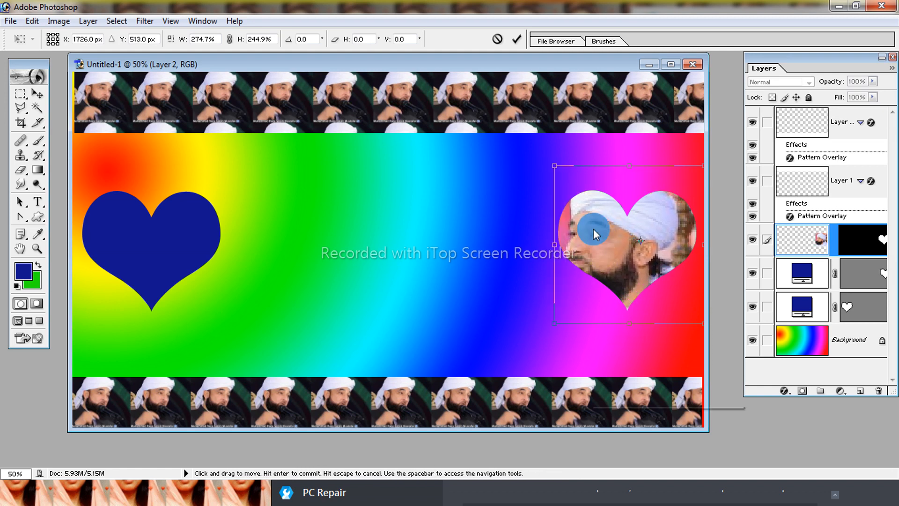
- Try flipping the photo in the right heart vertically, and flip it back
right_click(594, 229)
left_click(646, 398)
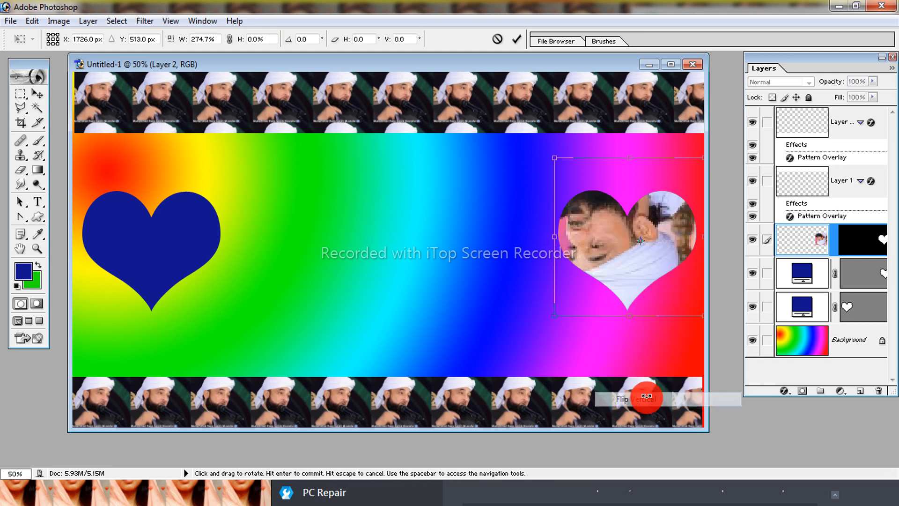
right_click(605, 231)
left_click(637, 399)
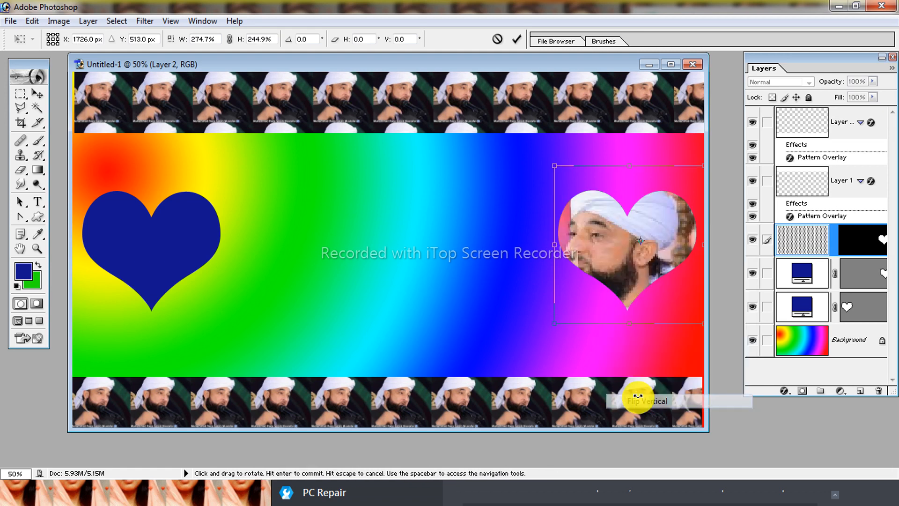
- Rotate and flip the right heart's photo until it is upright and mirrored horizontally, adjust its position and apply the transform
right_click(594, 224)
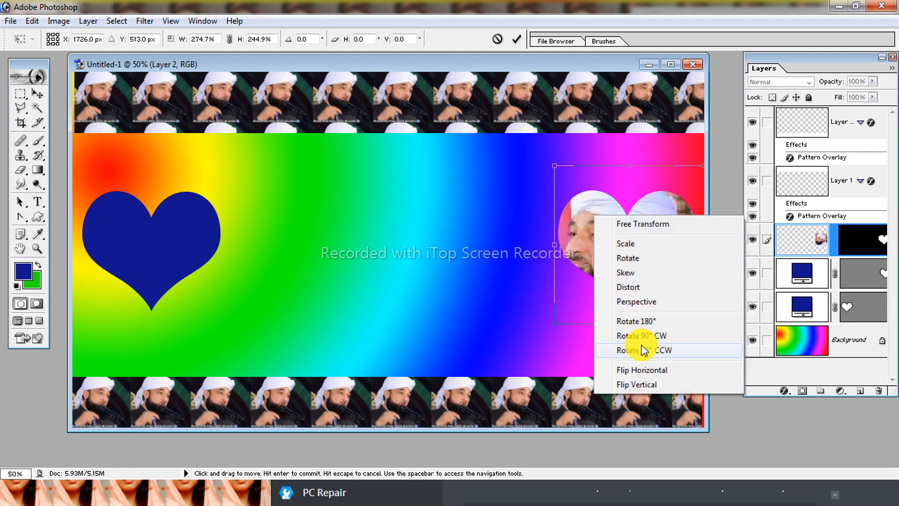
left_click(639, 349)
right_click(600, 211)
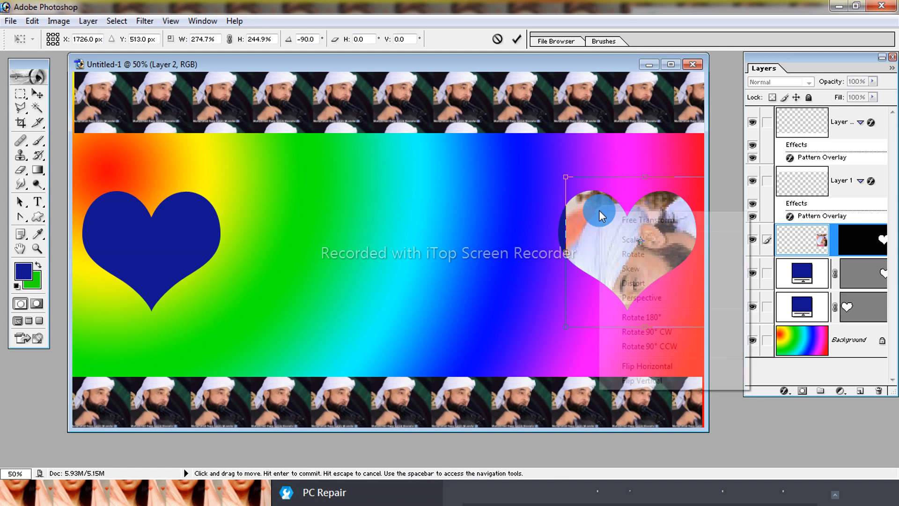
left_click(652, 342)
right_click(622, 243)
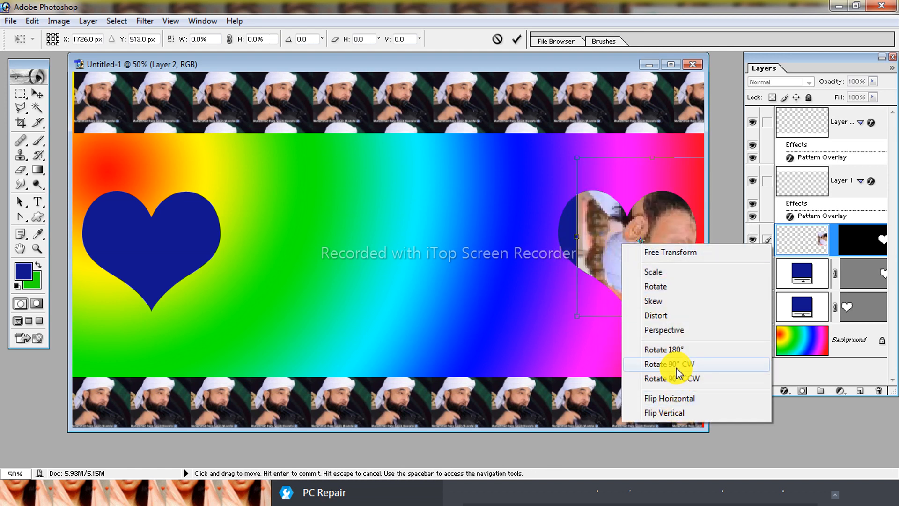
left_click(677, 378)
right_click(612, 242)
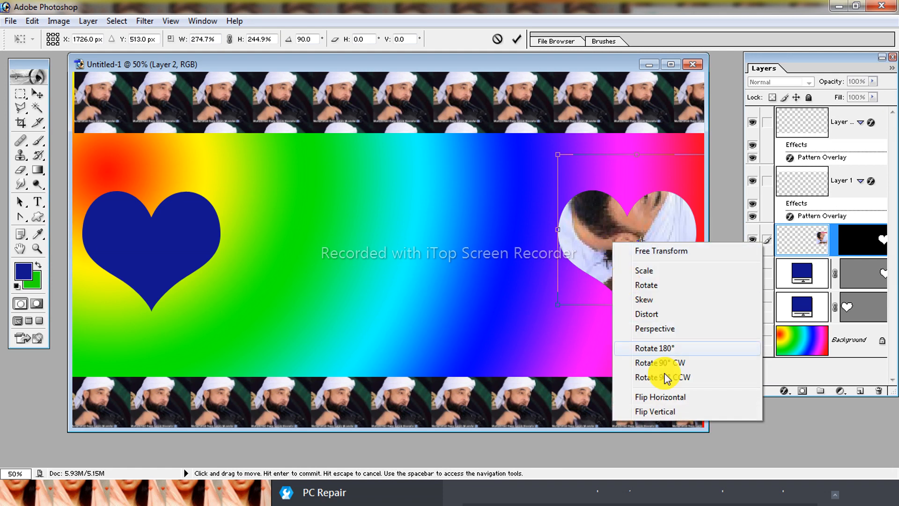
left_click(670, 411)
right_click(610, 235)
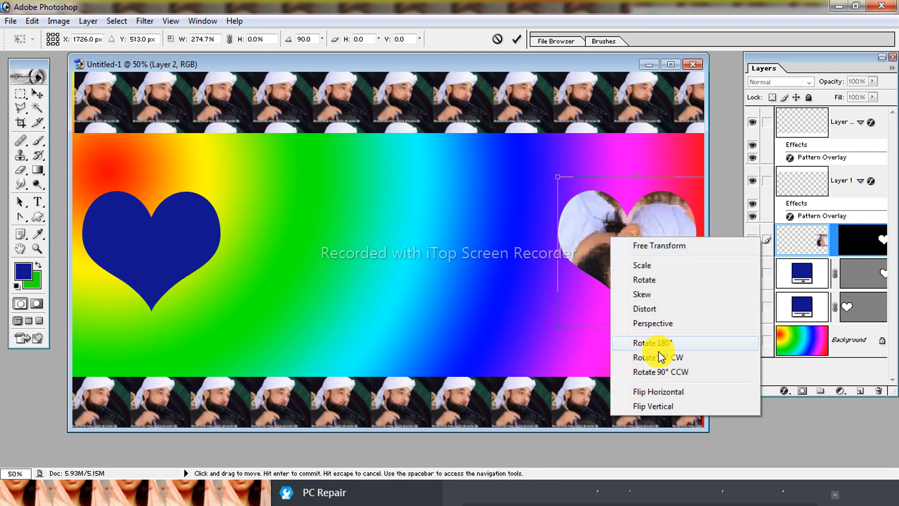
left_click(669, 358)
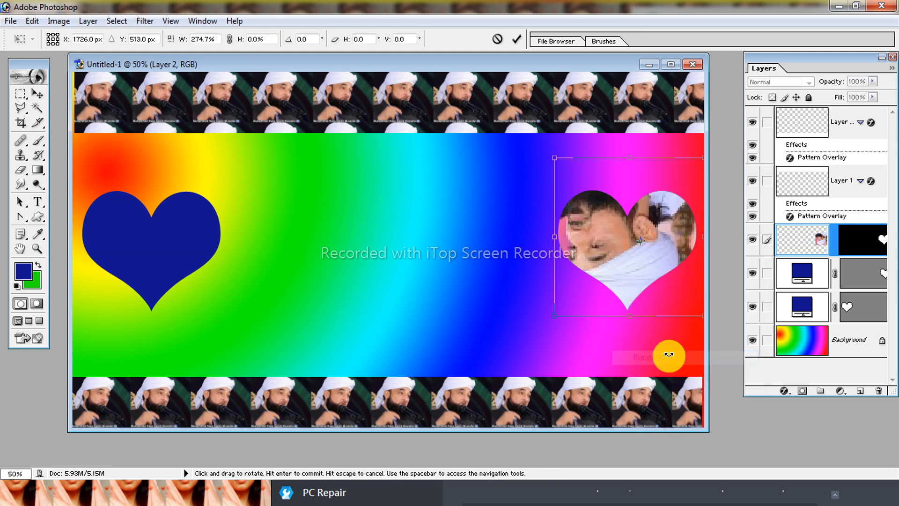
right_click(604, 237)
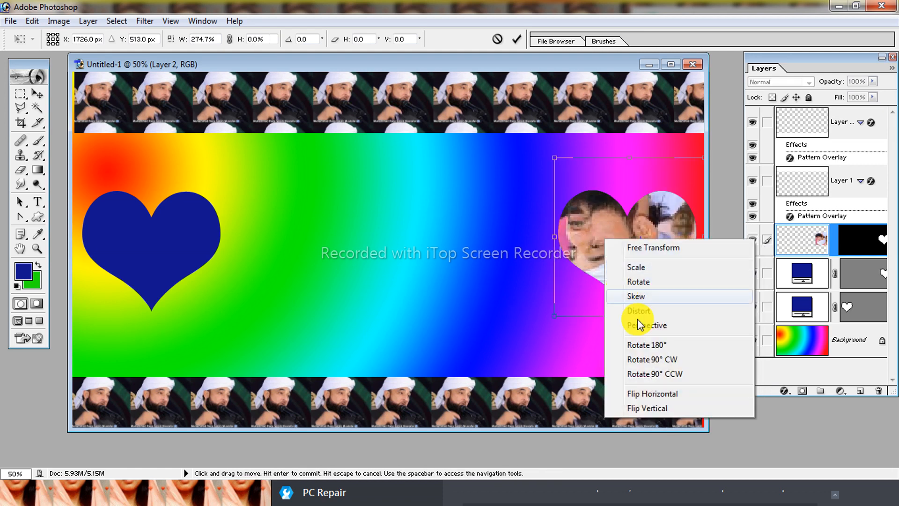
left_click(660, 360)
left_click_drag(616, 246, 595, 243)
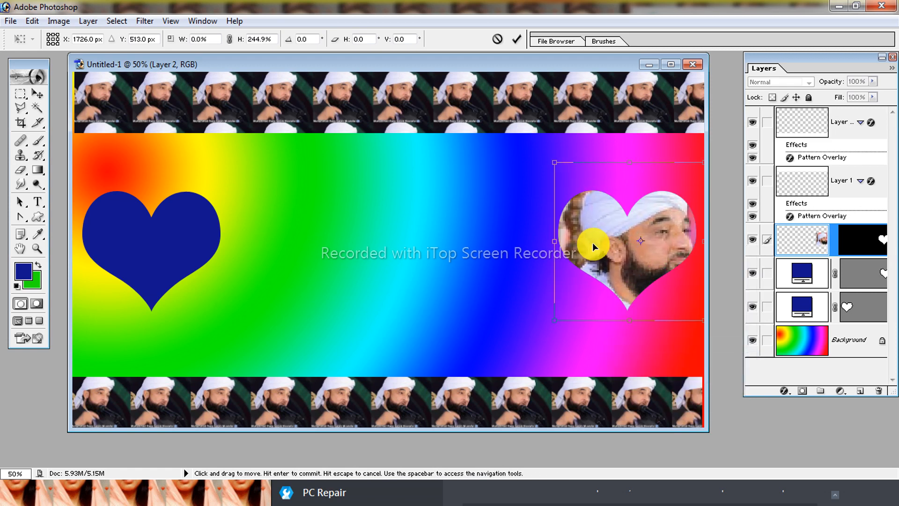
key("Return")
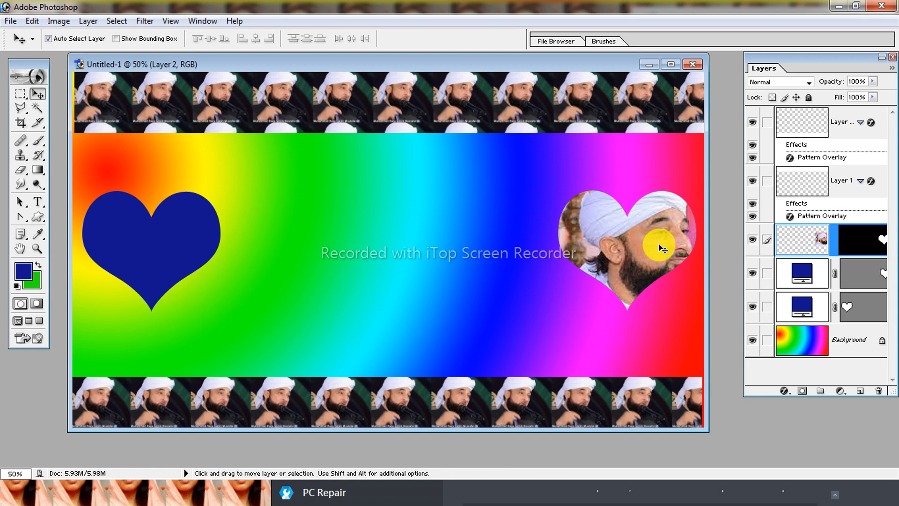
- Load the left heart layer's transparency as a selection
left_click(152, 241)
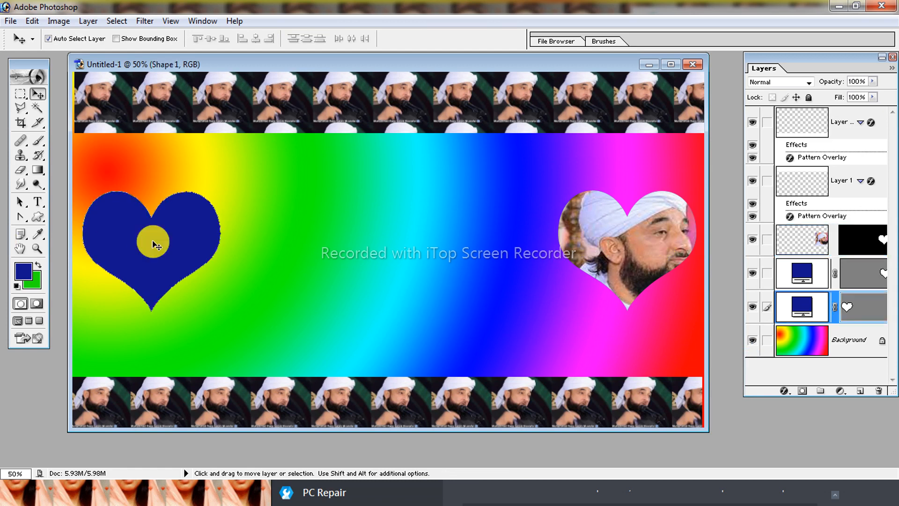
left_click(795, 311)
right_click(785, 307)
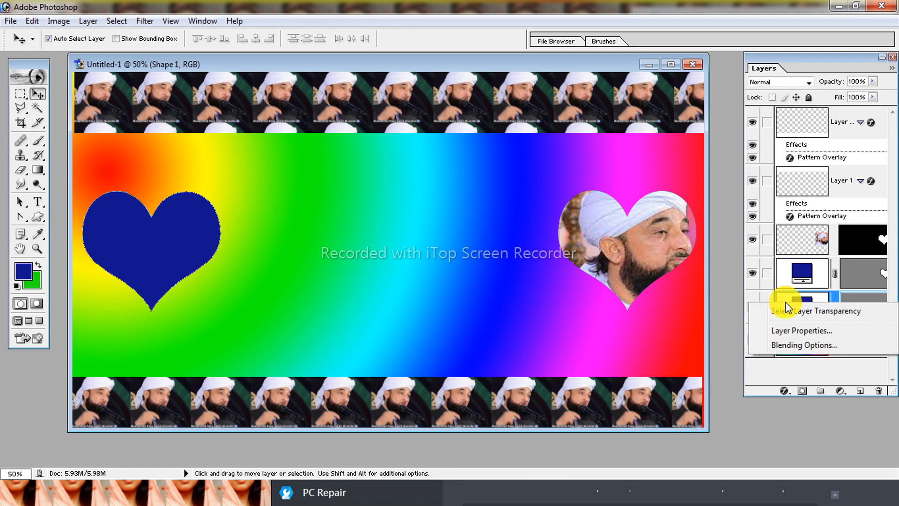
left_click(820, 312)
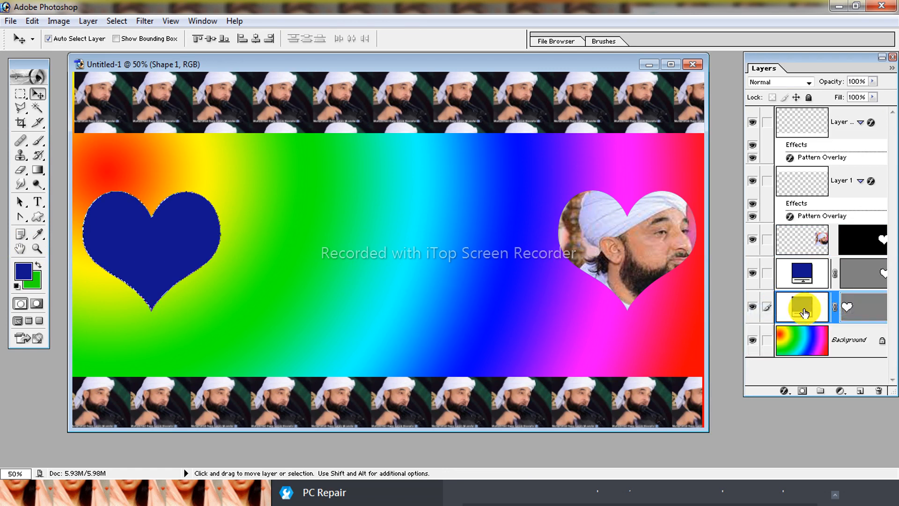
- Open the photo of the woman in the burgundy hat from New folder (2) on New Volume (D:)
left_click(14, 22)
left_click(44, 47)
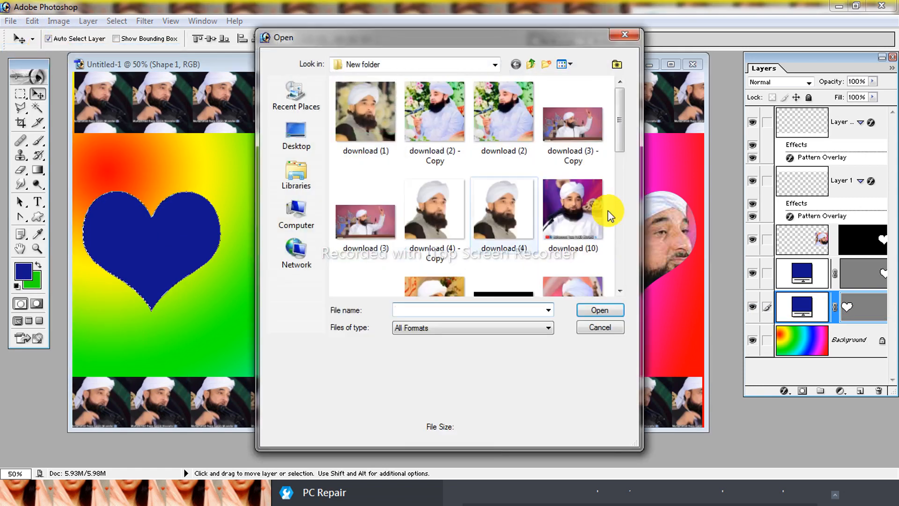
left_click_drag(621, 103, 620, 191)
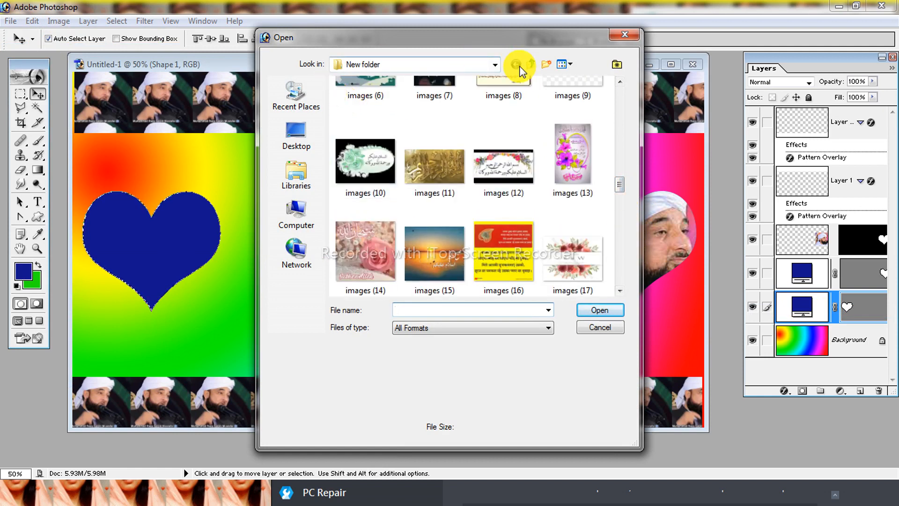
left_click(300, 213)
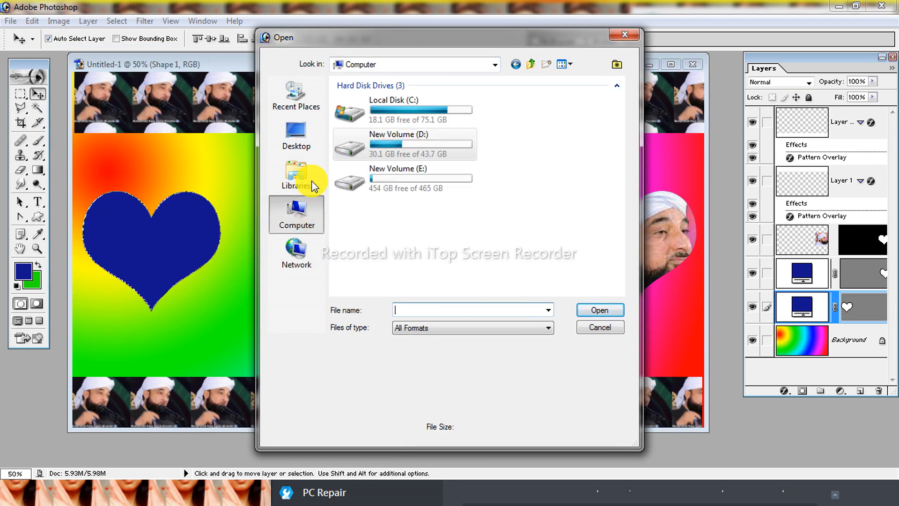
double_click(402, 178)
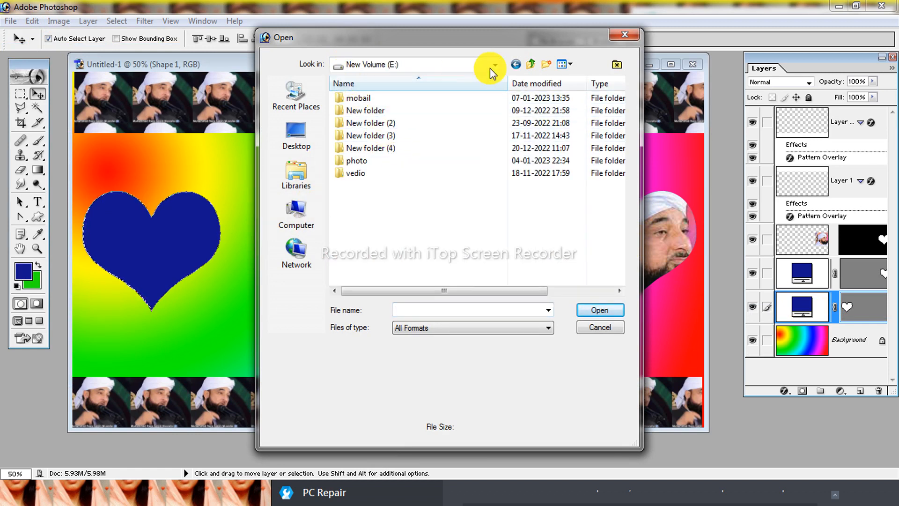
left_click(518, 67)
double_click(393, 143)
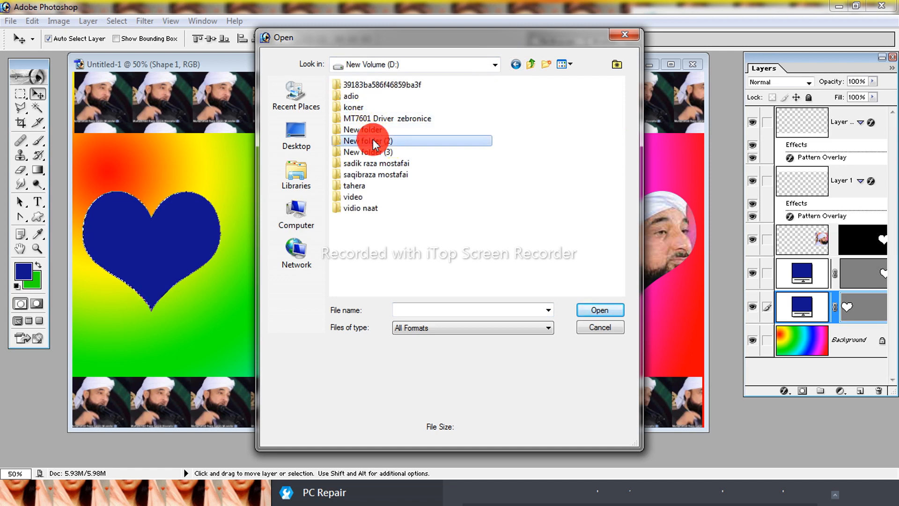
double_click(373, 140)
left_click_drag(618, 107, 616, 209)
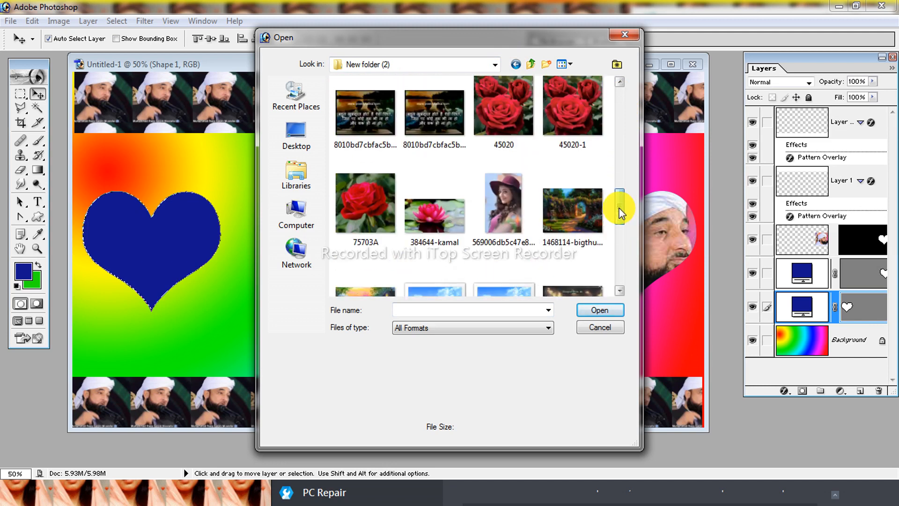
left_click(508, 190)
left_click(585, 312)
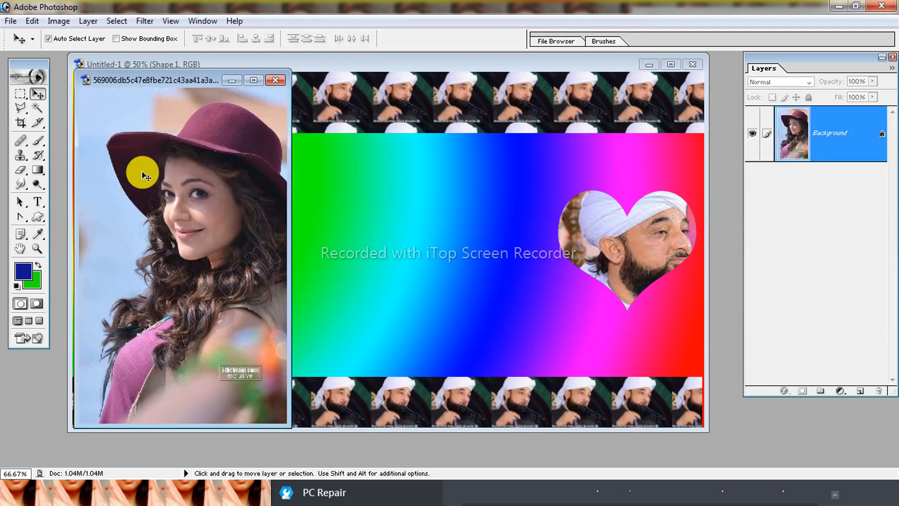
- Select the woman's hat, face and shoulders with a rectangular marquee and copy the selection
left_click(15, 95)
left_click_drag(97, 97, 305, 332)
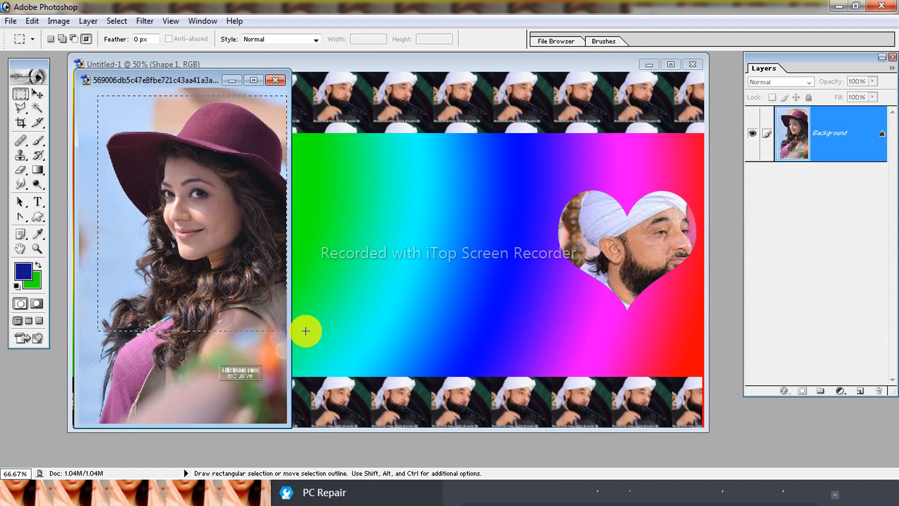
right_click(196, 191)
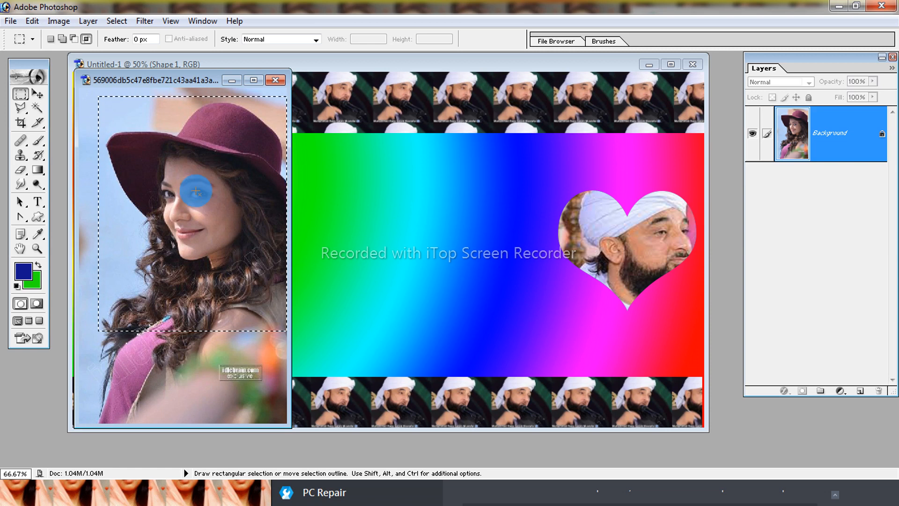
left_click(32, 22)
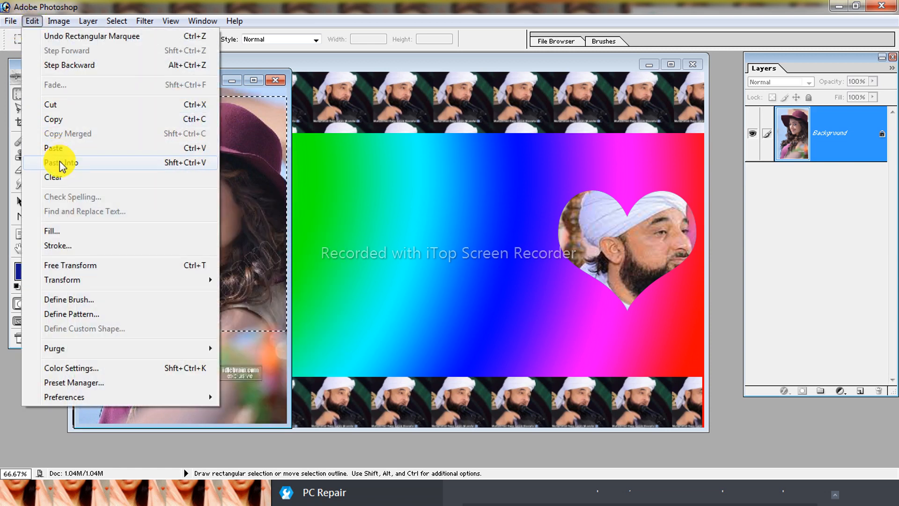
left_click(60, 119)
- Return to the Untitled-1 banner and paste the copied woman's photo into the left heart selection
left_click(331, 177)
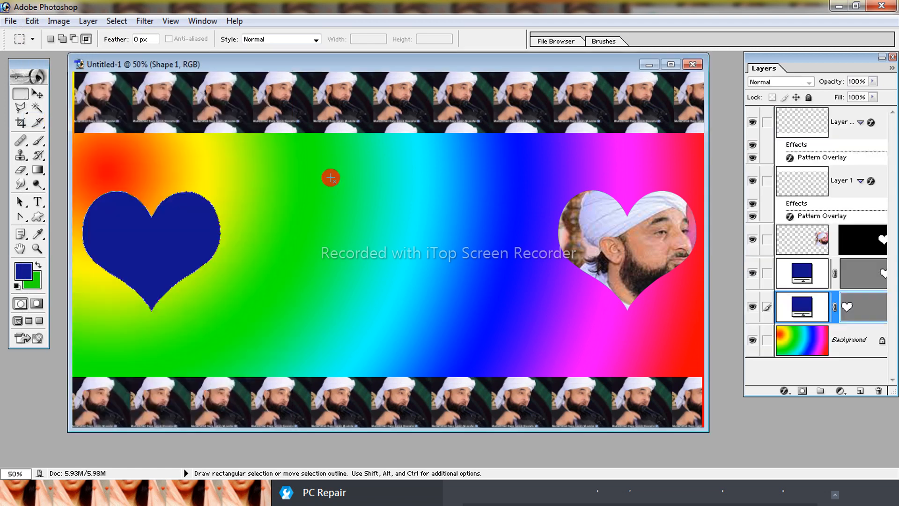
left_click(30, 22)
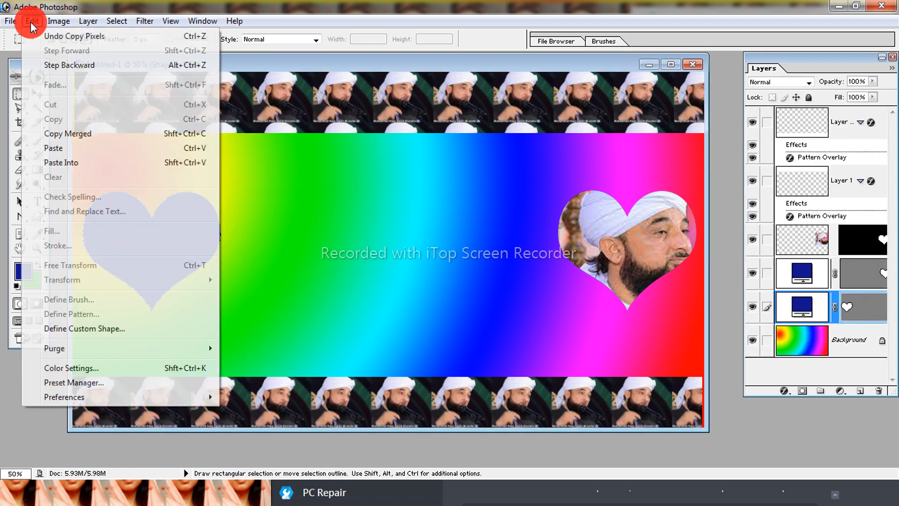
left_click(65, 162)
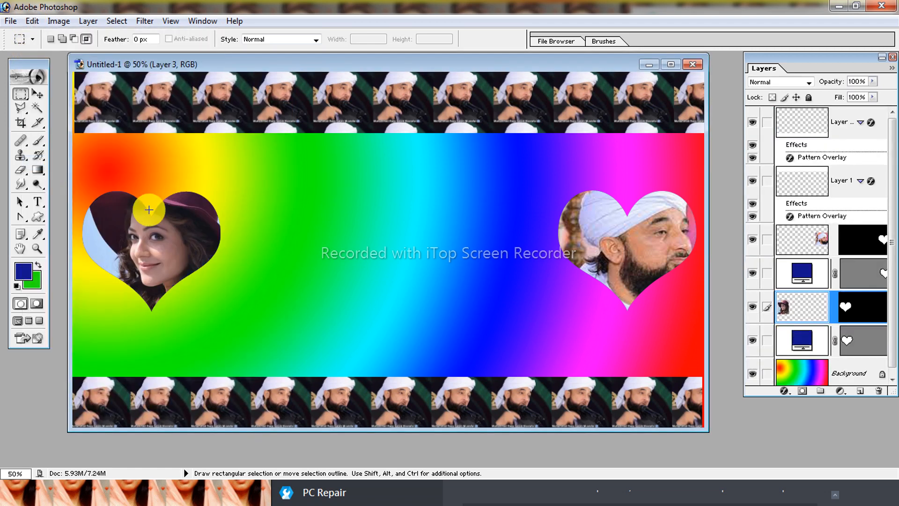
- Scale the left heart's photo to about 107.4% width and 109% height, position the woman's face within the heart, and apply the transform
left_click(36, 91)
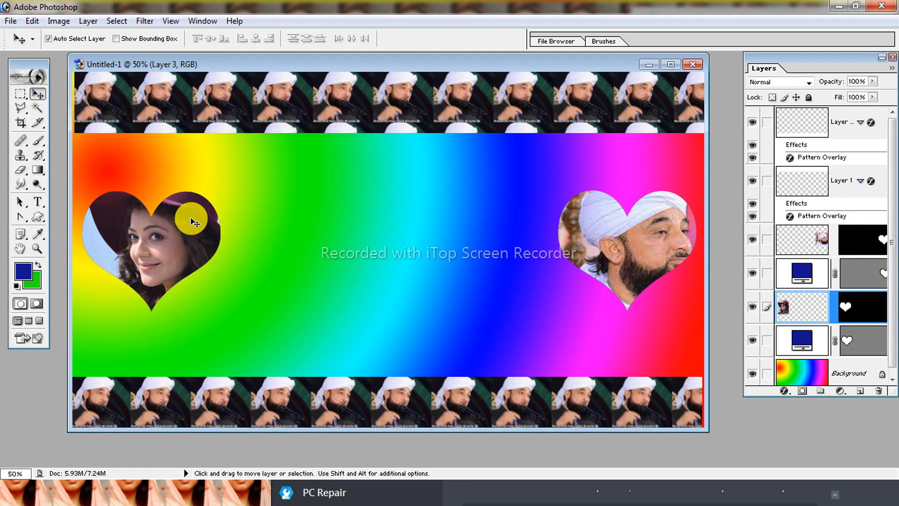
key("ctrl+t")
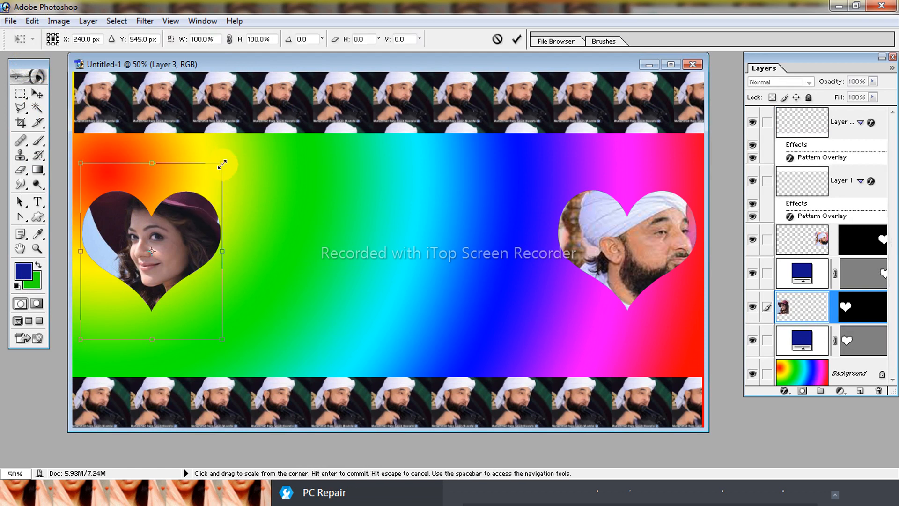
mouse_move(224, 162)
left_mouse_down()
mouse_move(234, 150)
mouse_move(201, 176)
mouse_move(217, 177)
left_mouse_up()
left_click_drag(145, 342, 145, 355)
left_click_drag(217, 266, 228, 265)
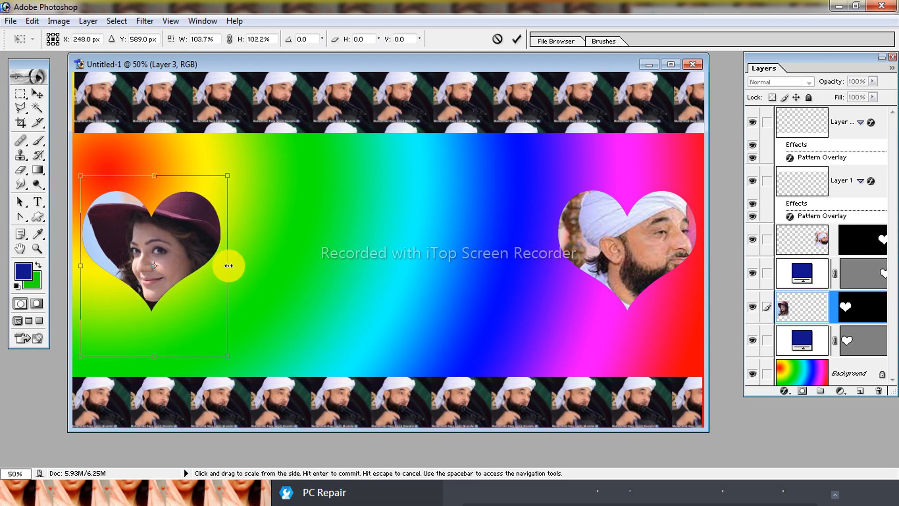
left_click_drag(163, 249, 162, 246)
left_click_drag(147, 174, 146, 157)
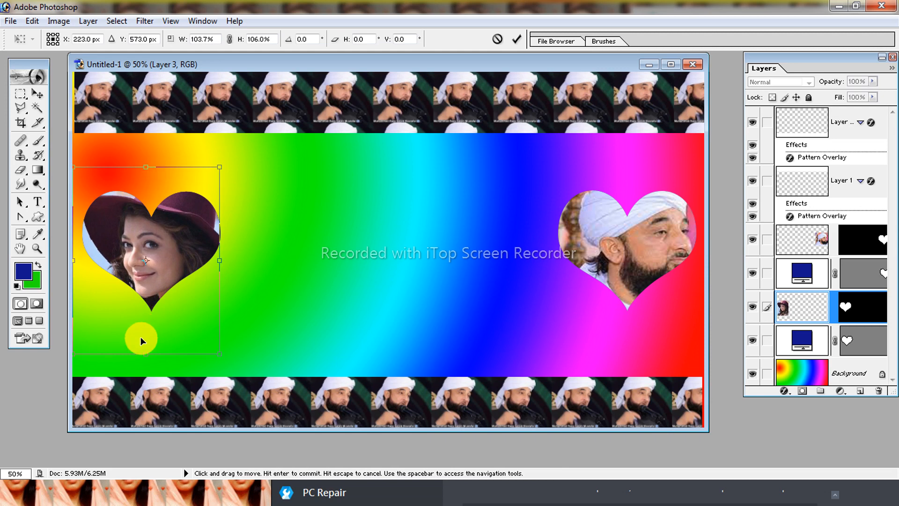
left_click_drag(144, 353, 145, 359)
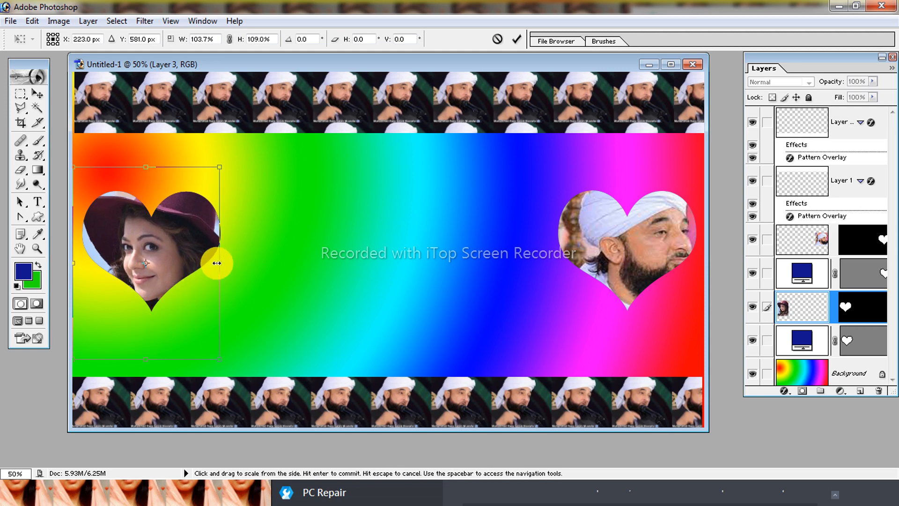
left_click_drag(221, 264, 226, 263)
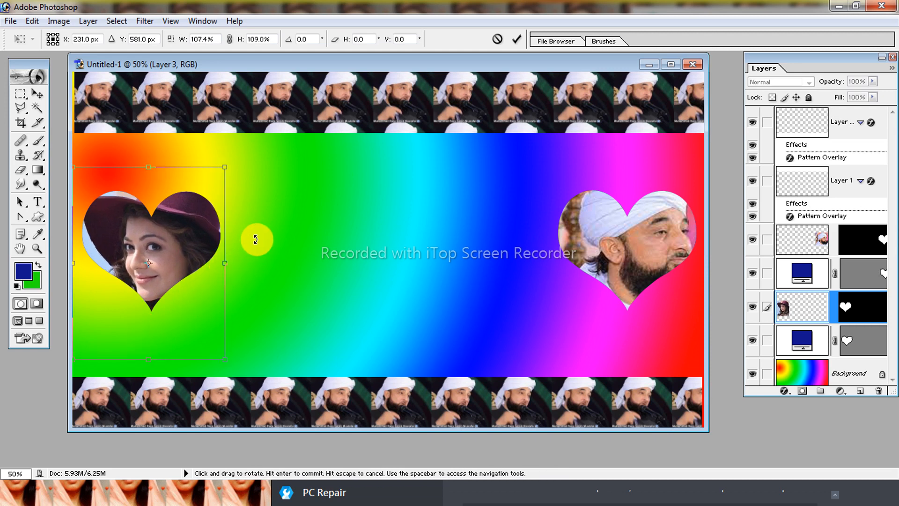
key("Return")
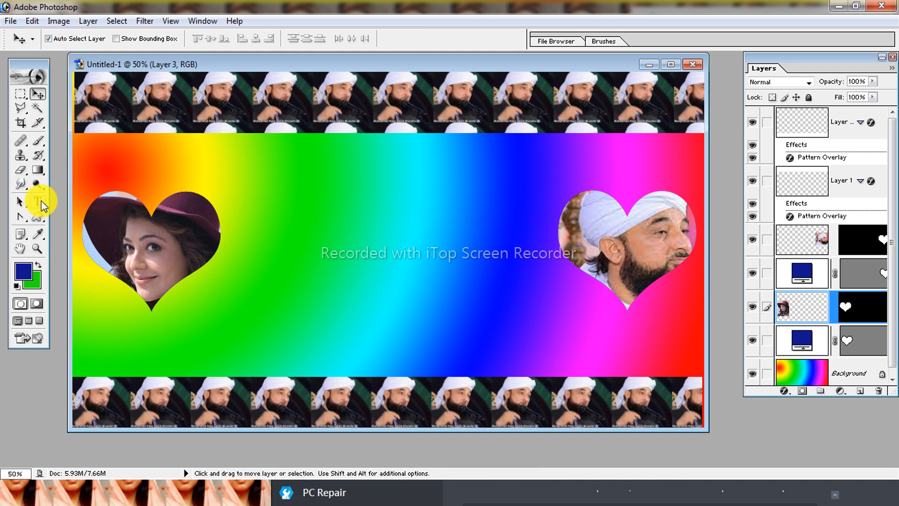
- Add the 72 pt text "nure hak samma elahi ko bujha sakta hai kaun" starting beside the left heart
left_click(41, 205)
left_click(247, 212)
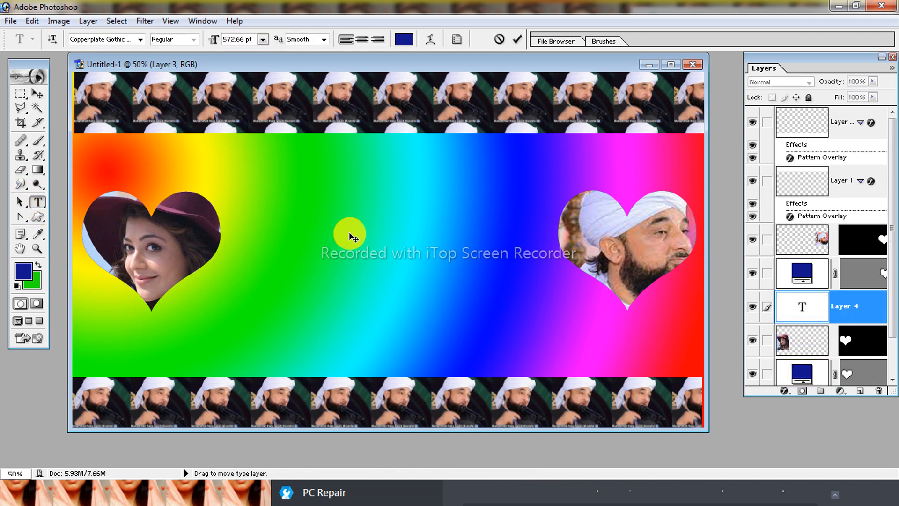
left_click(264, 40)
left_click(257, 262)
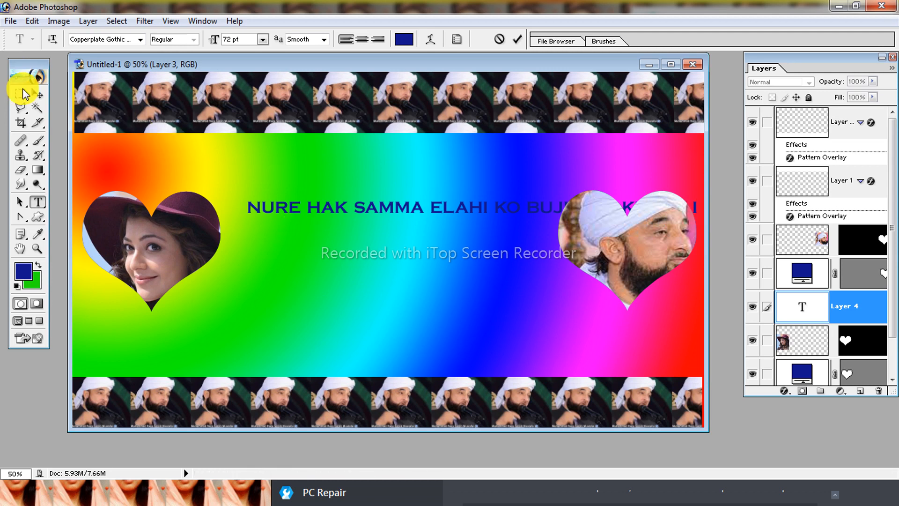
left_click(38, 93)
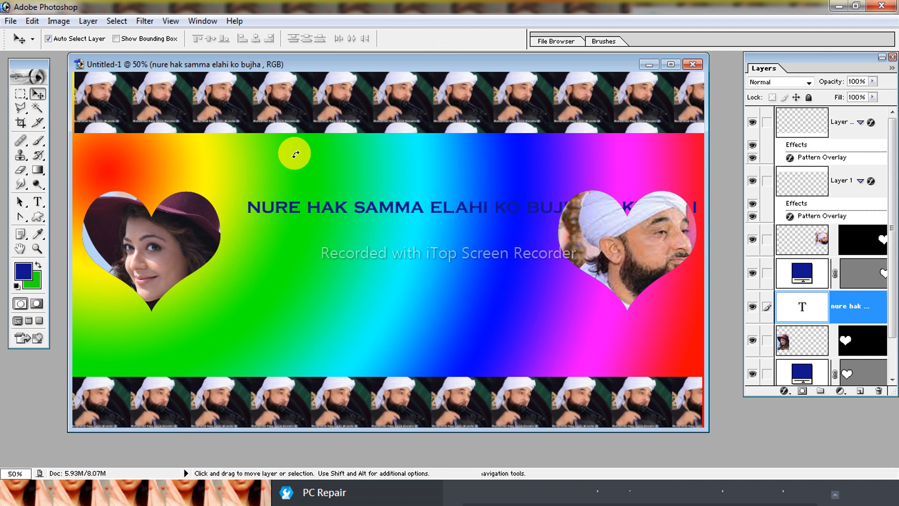
- Scale the text line to about 111.1% width and 345.7% height, place it centred above the hearts, and apply the transform
key("ctrl+t")
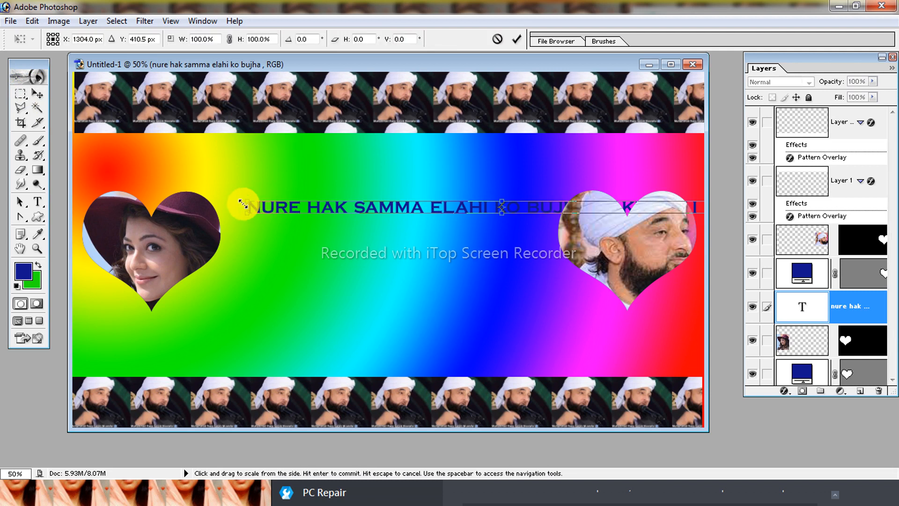
left_click_drag(247, 202, 256, 177)
left_click_drag(443, 199, 319, 173)
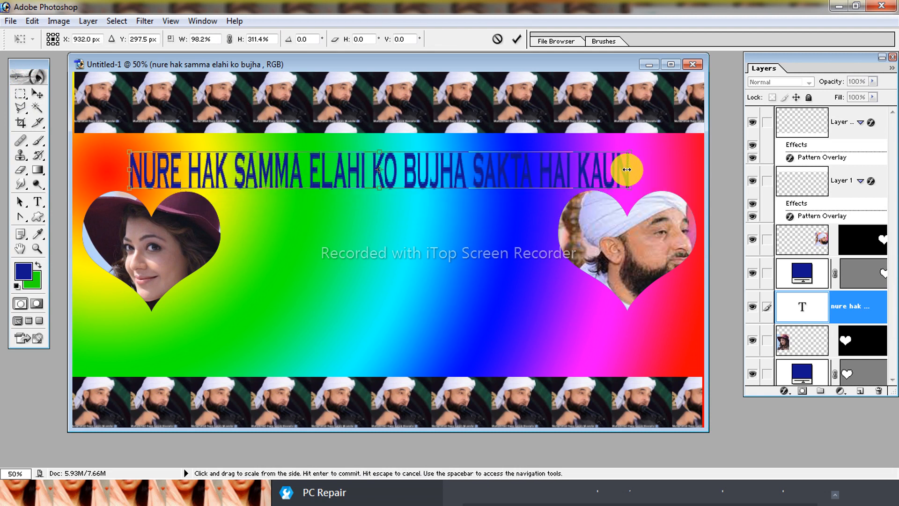
left_click_drag(631, 169, 695, 169)
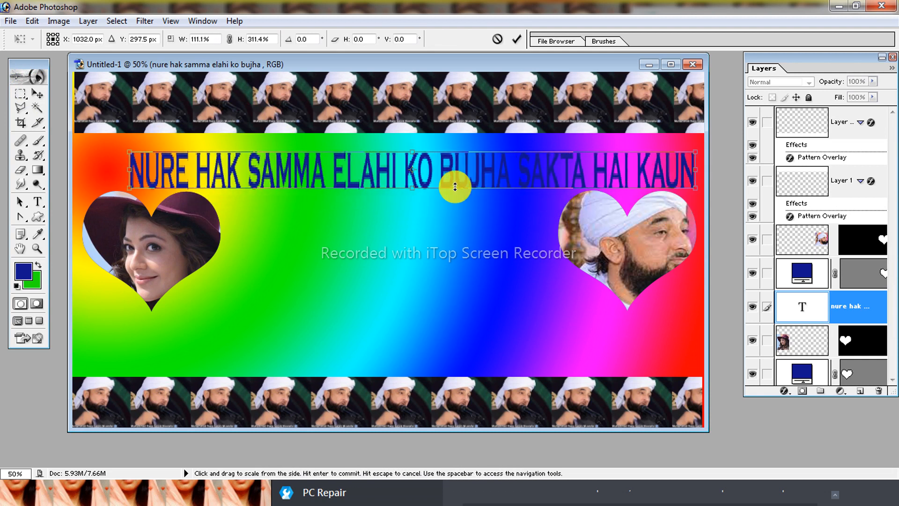
left_click_drag(447, 173, 394, 190)
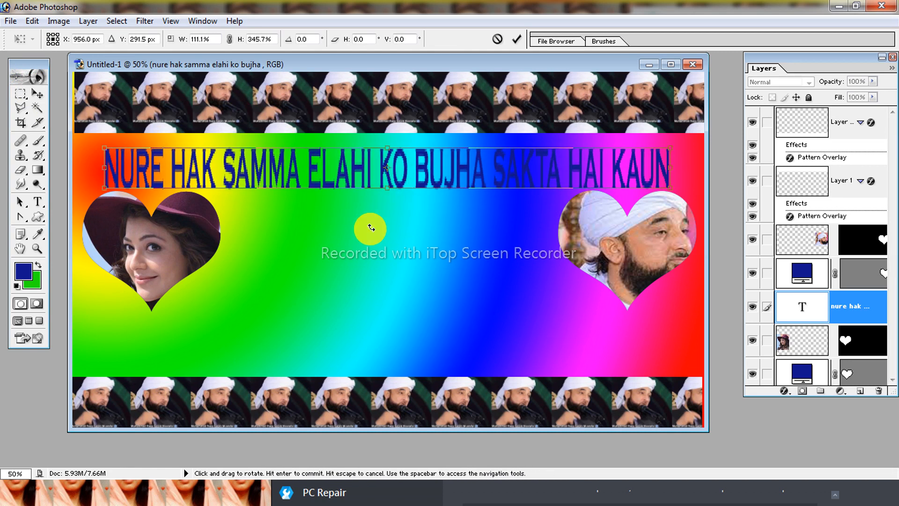
key("Return")
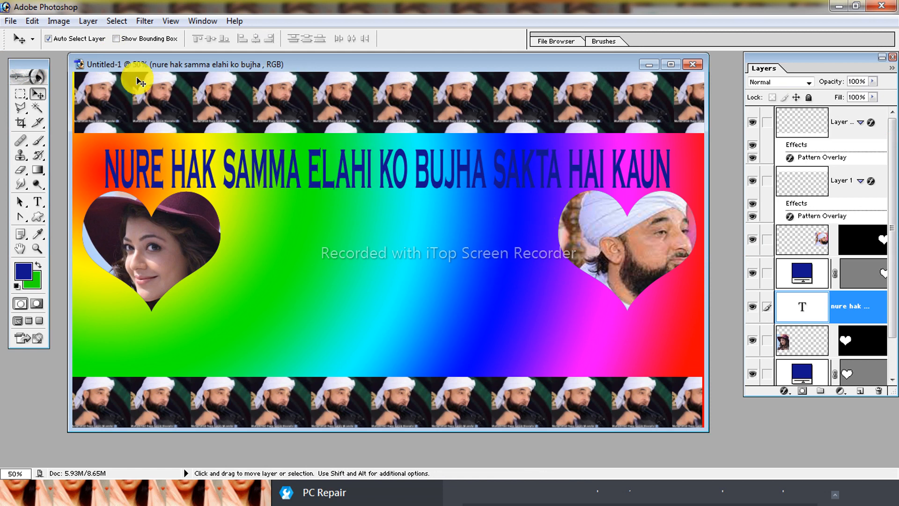
- Change the text line's color to bright yellow-green D6F819
left_click(38, 202)
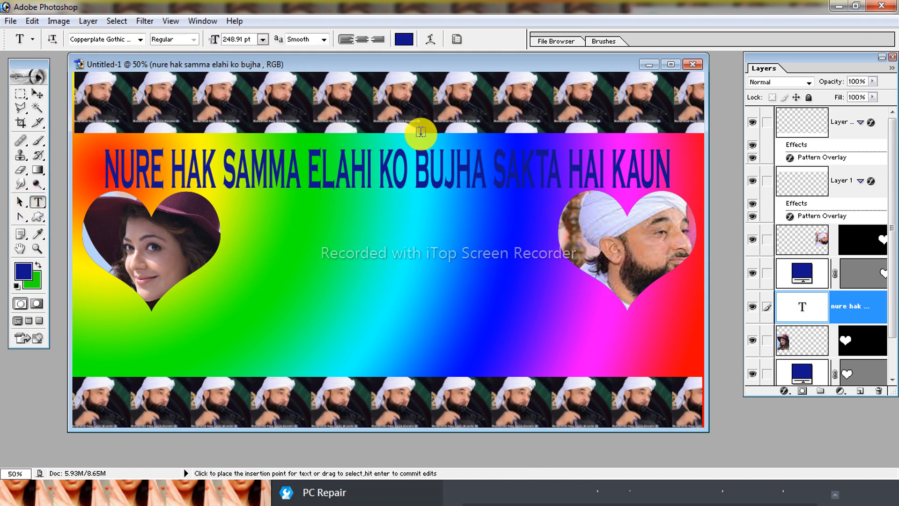
left_click(404, 39)
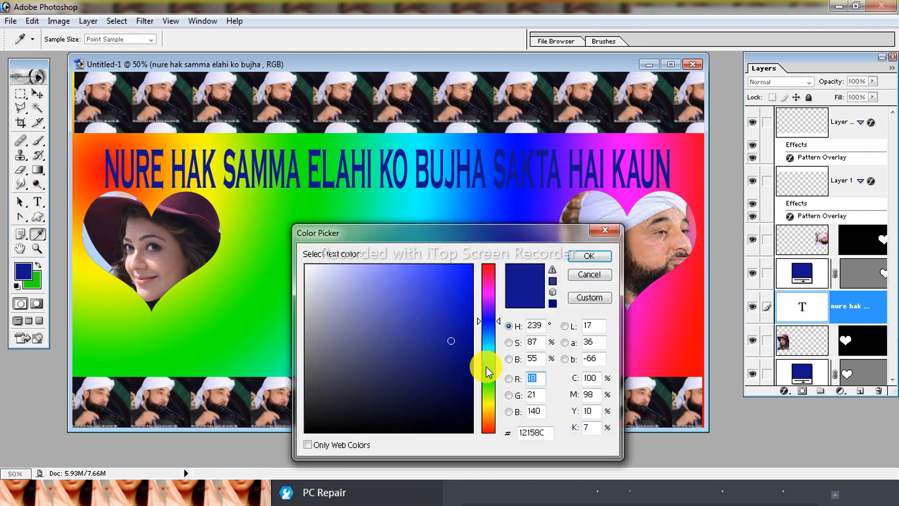
left_click(483, 394)
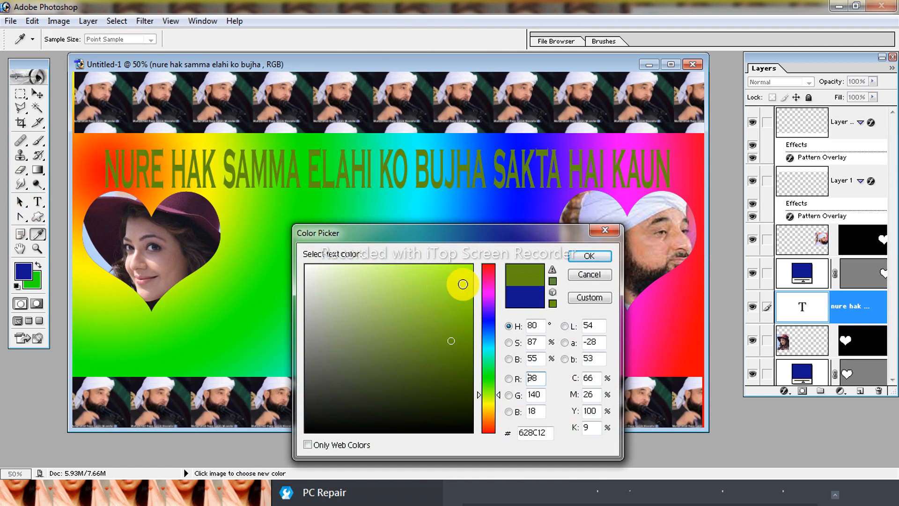
left_click(487, 397)
left_click(468, 274)
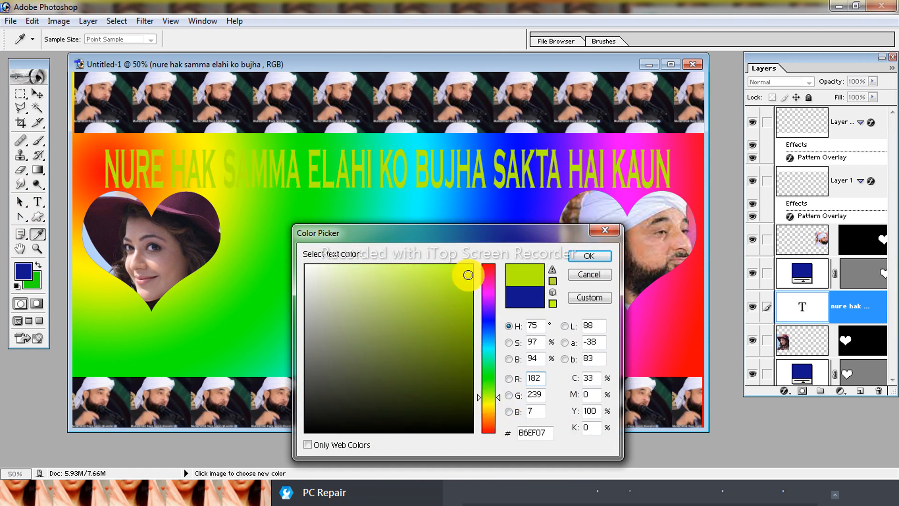
left_click(485, 288)
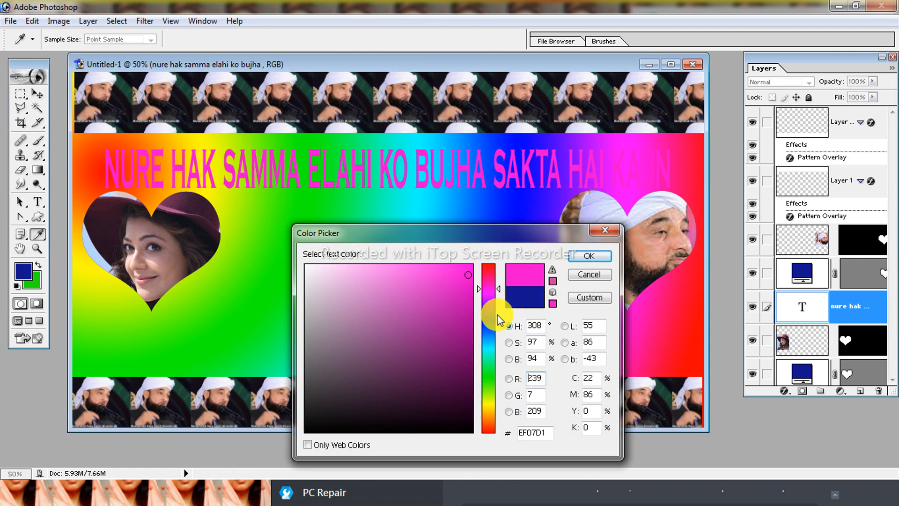
left_click(488, 356)
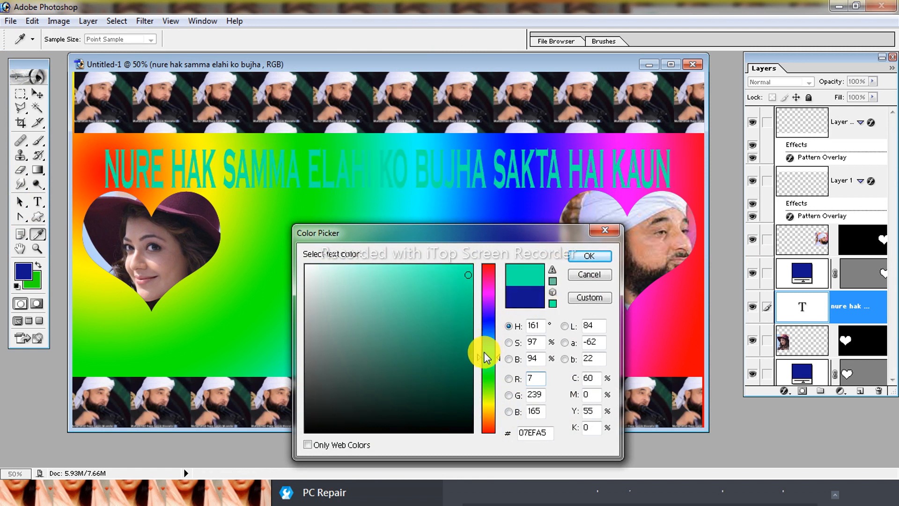
left_click(489, 401)
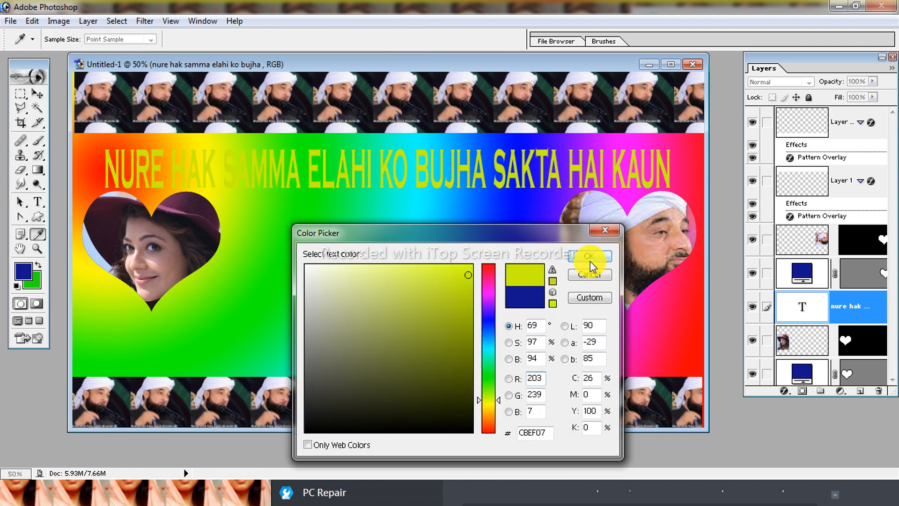
left_click(467, 296)
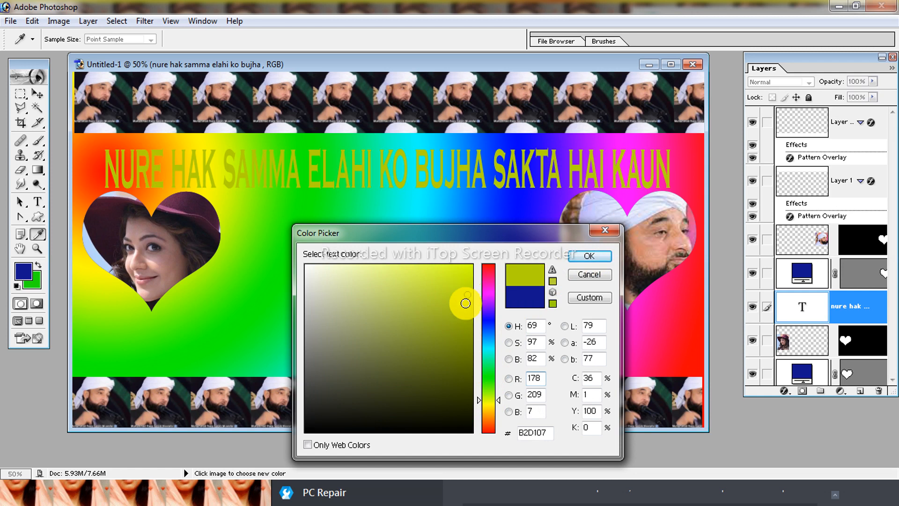
left_click(460, 335)
left_click(457, 268)
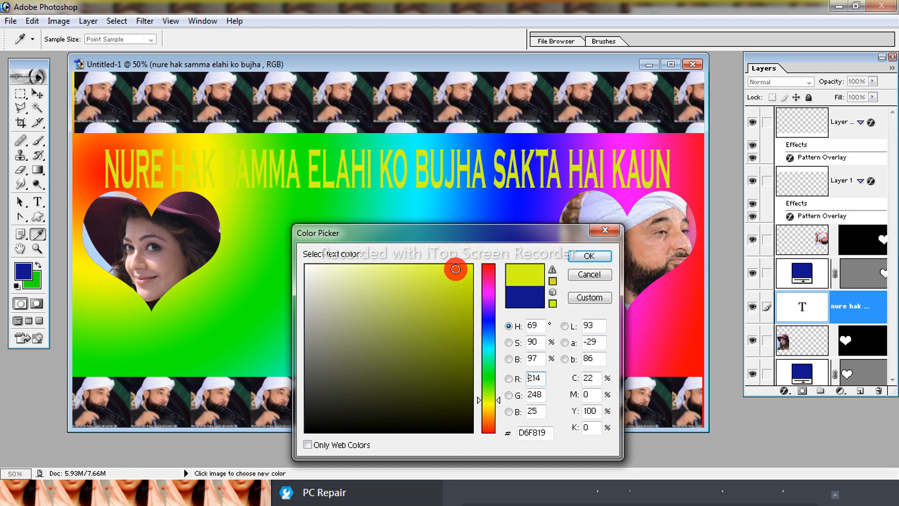
left_click(580, 257)
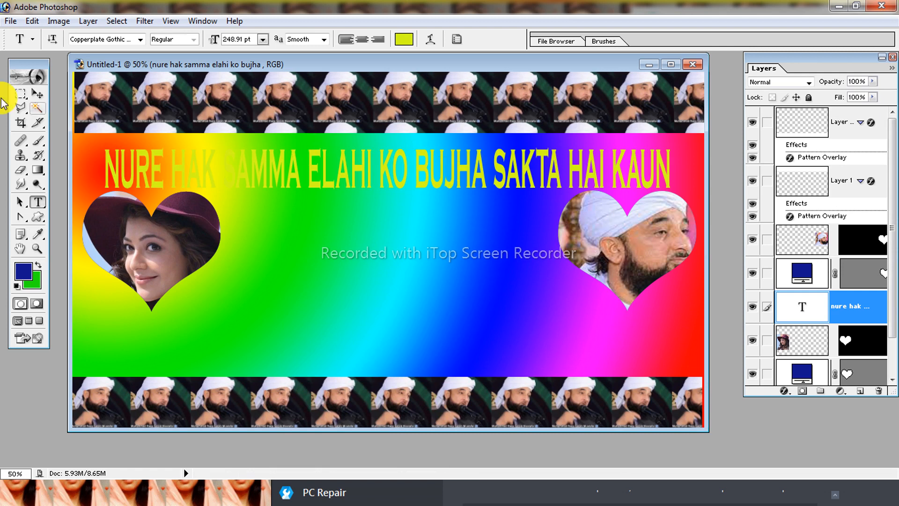
- Duplicate the text line just above the lower photo strip and adjust the original line's position above the hearts
left_click(36, 93)
left_click_drag(357, 170, 365, 347)
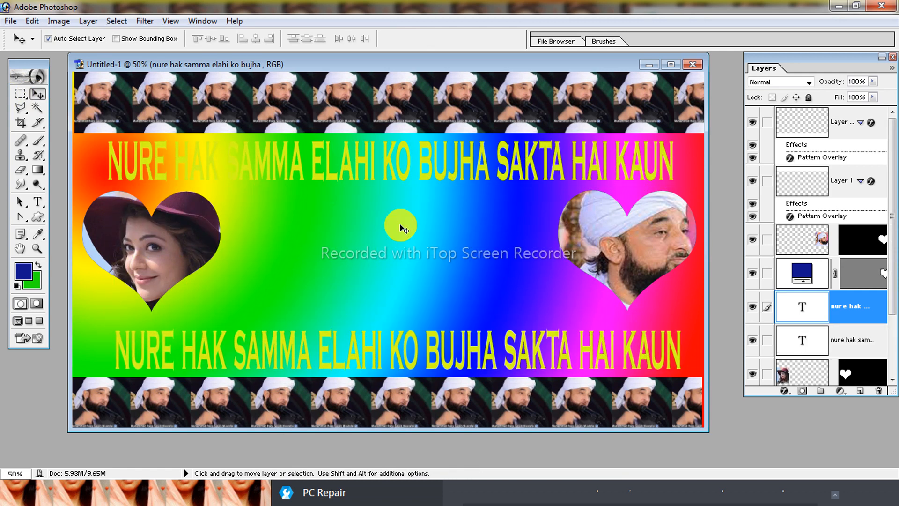
mouse_move(368, 165)
left_mouse_down()
mouse_move(362, 136)
mouse_move(363, 166)
left_mouse_up()
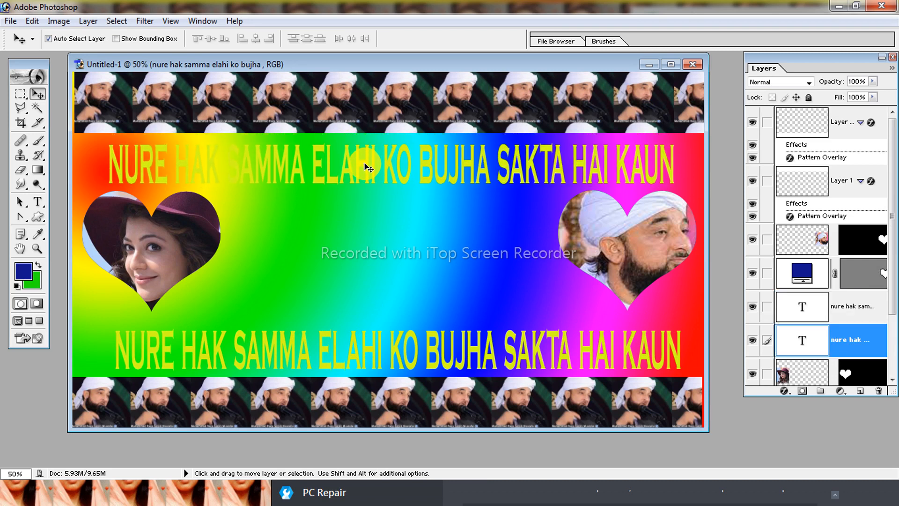
- Hide the Layers palette and reposition the banner's document window in the workspace
left_click(893, 57)
left_click_drag(338, 66, 368, 70)
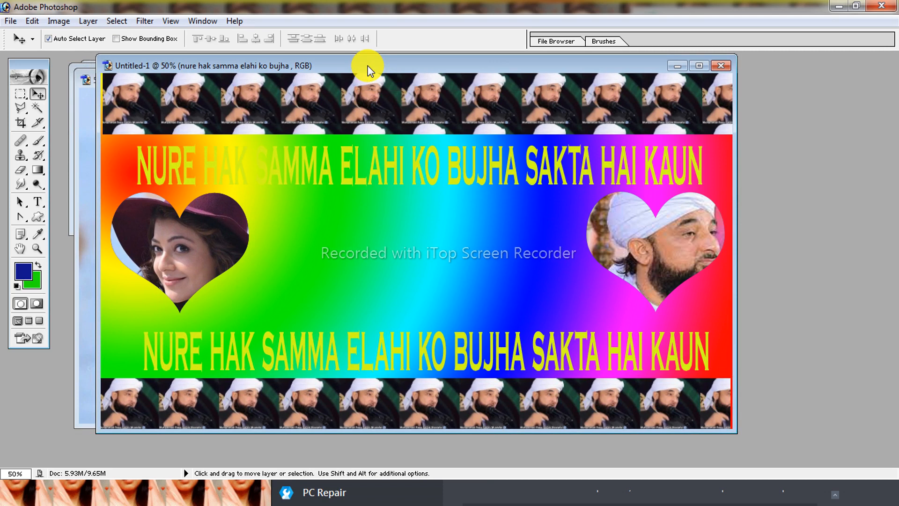
left_click_drag(367, 66, 348, 72)
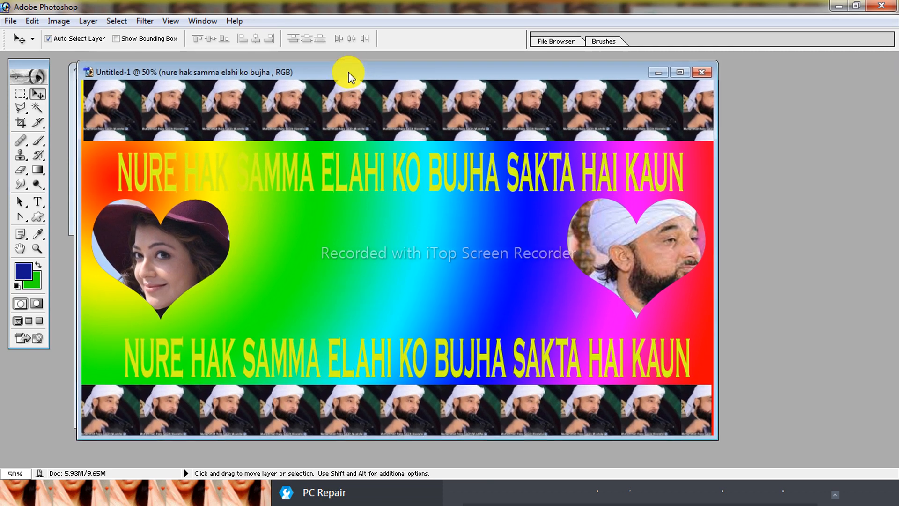